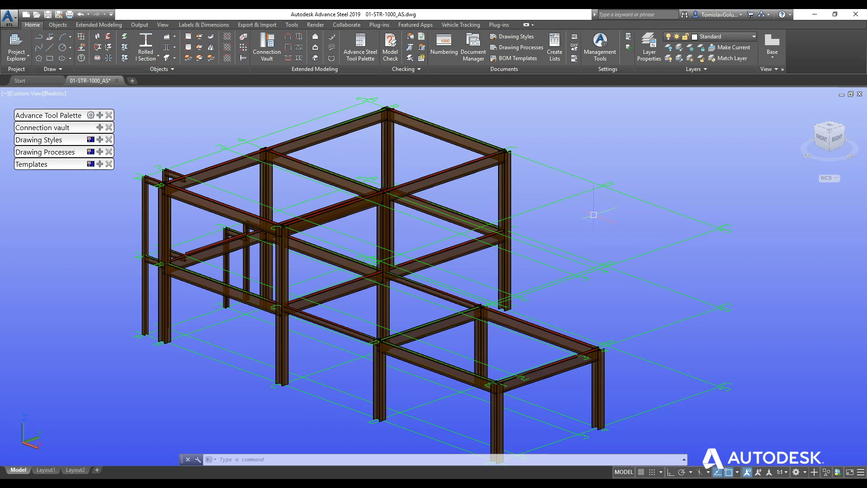
# Step: Pan and orbit the steel frame to view it from another angle
pyautogui.moveTo(550, 225); pyautogui.dragTo(322, 118, button='middle')
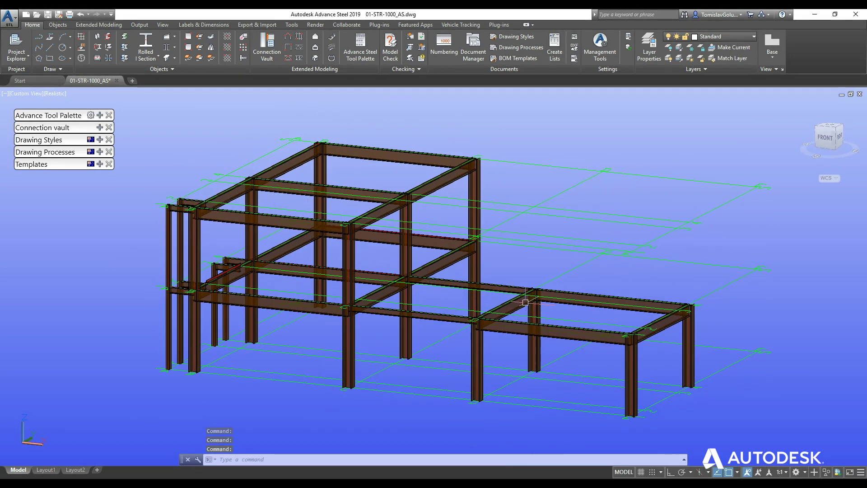
pyautogui.moveTo(442, 319); pyautogui.dragTo(520, 331, button='middle')
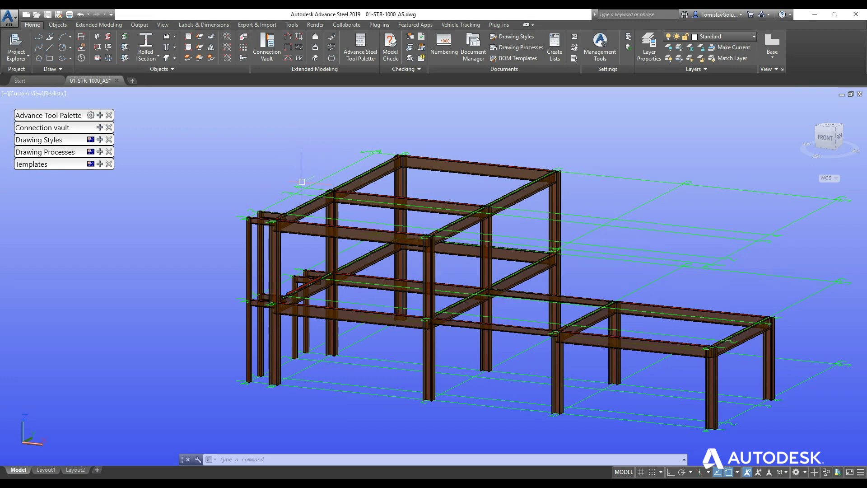
pyautogui.scroll(8, 225, 192)
pyautogui.keyDown('shift'); pyautogui.moveTo(316, 225); pyautogui.dragTo(557, 247, button='middle'); pyautogui.keyUp('shift')
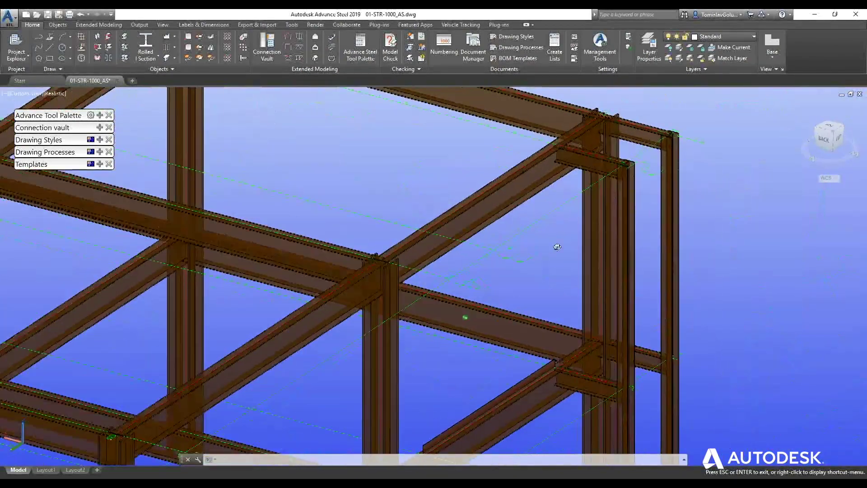
pyautogui.scroll(-8, 557, 247)
pyautogui.press('Escape')
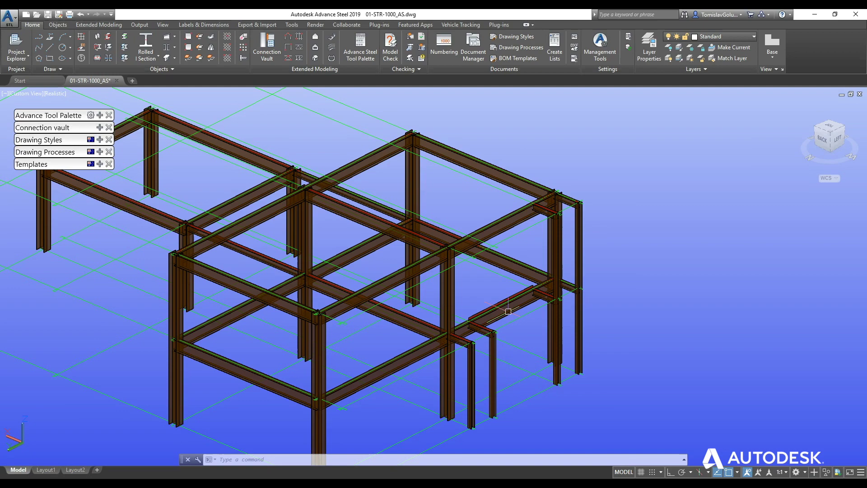
# Step: Erase the stray beam lying on top of the floor beam
pyautogui.scroll(4, 501, 294)
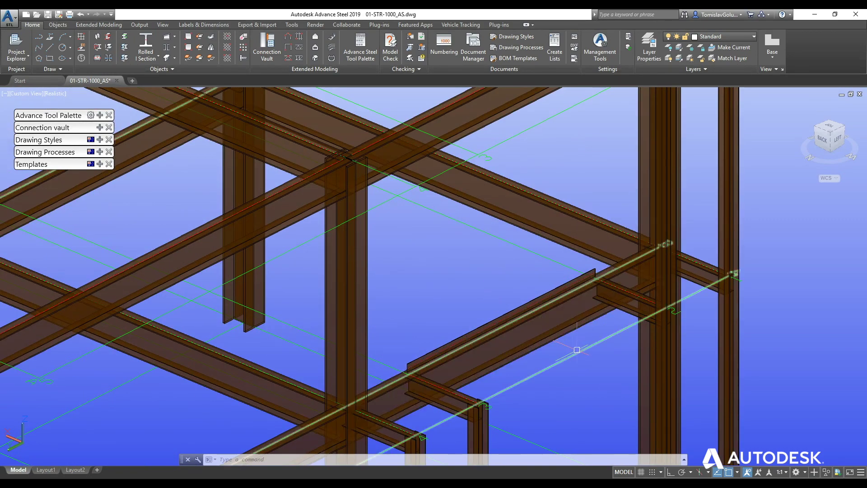
pyautogui.keyDown('shift'); pyautogui.moveTo(596, 368); pyautogui.dragTo(496, 316, button='middle'); pyautogui.keyUp('shift')
pyautogui.scroll(5, 475, 306)
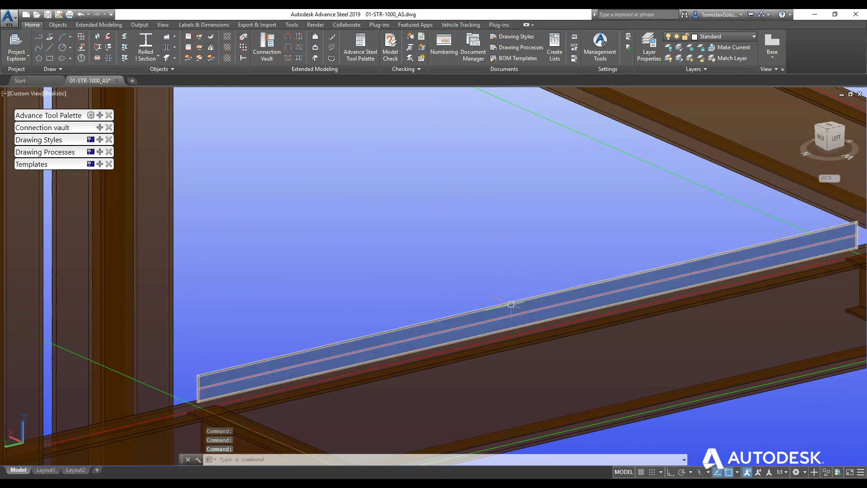
pyautogui.scroll(-4, 364, 336)
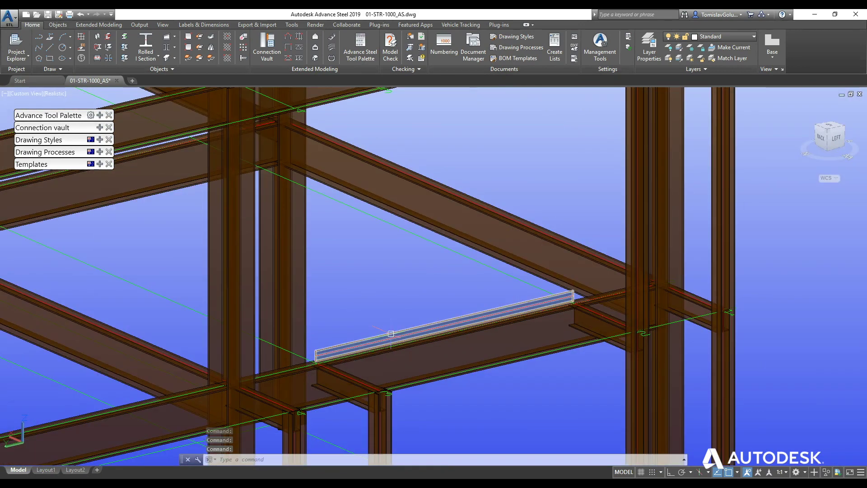
pyautogui.scroll(3, 433, 316)
pyautogui.click(461, 322)
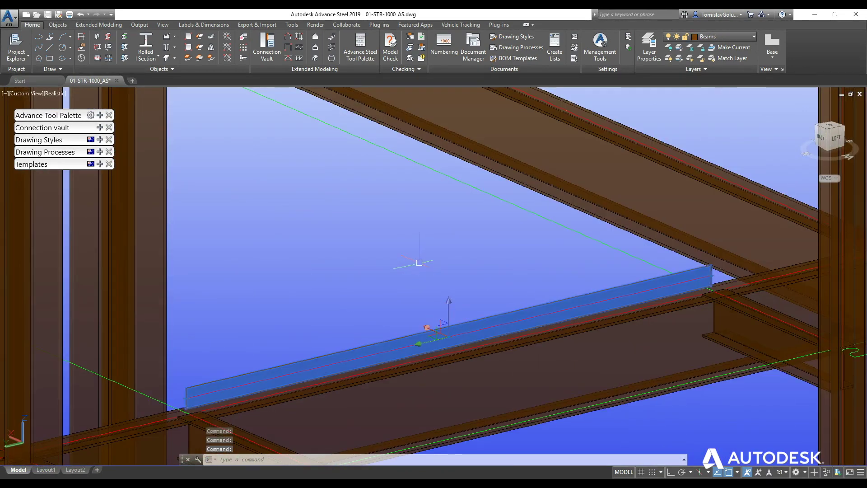
pyautogui.write('E')
pyautogui.press('Return')
# Step: Zoom to extents and orbit around the frame to check it
pyautogui.write('z')
pyautogui.press('Return')
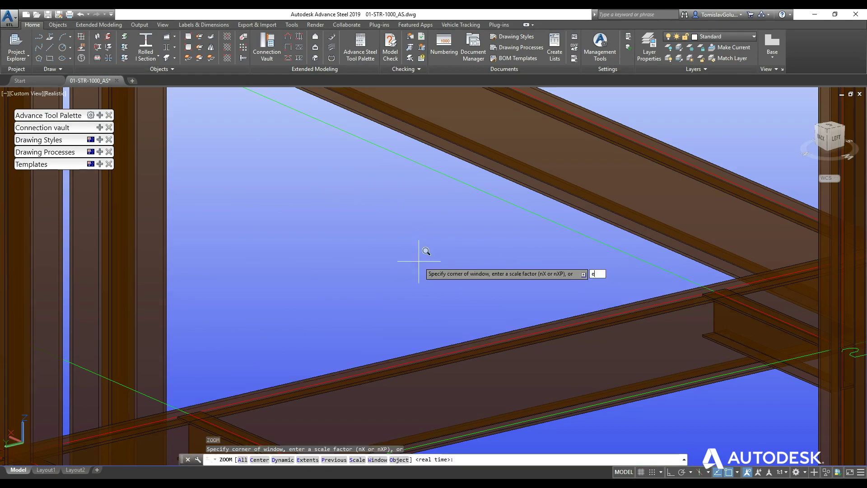
pyautogui.write('e')
pyautogui.press('Return')
pyautogui.keyDown('shift'); pyautogui.moveTo(707, 377); pyautogui.dragTo(729, 304, button='middle'); pyautogui.keyUp('shift')
pyautogui.scroll(6, 727, 298)
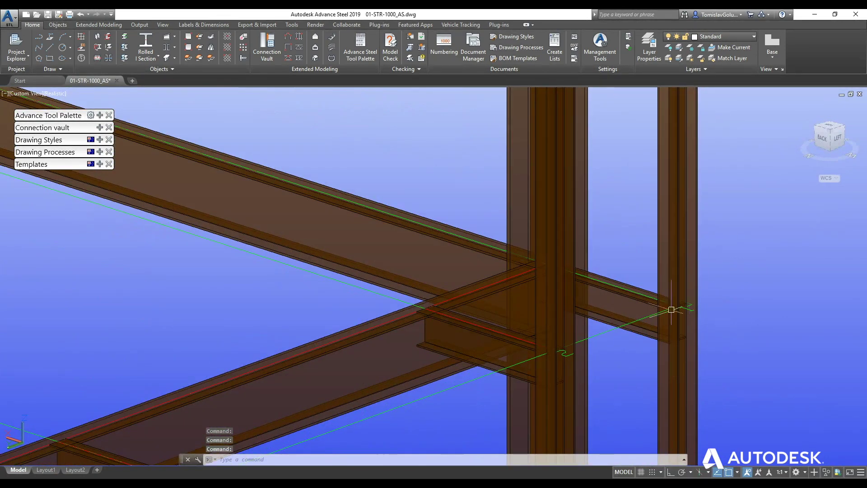
pyautogui.scroll(-5, 587, 298)
pyautogui.write('z')
pyautogui.press('Return')
pyautogui.write('e')
pyautogui.press('Return')
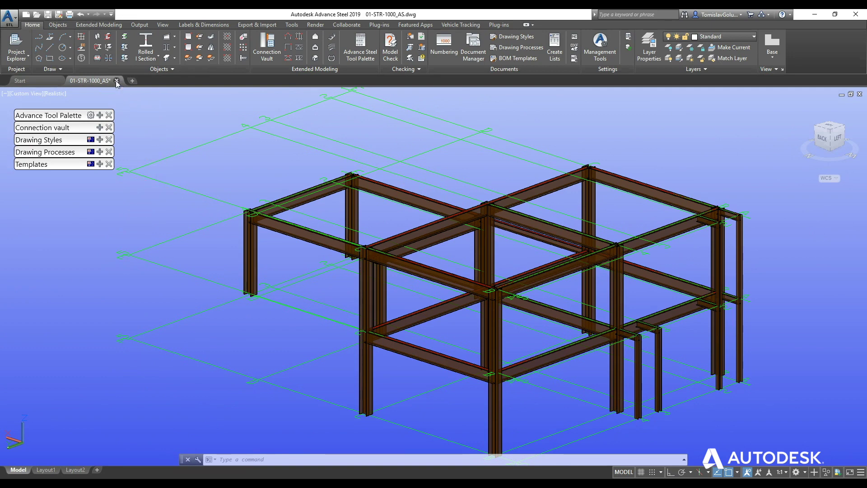
# Step: Close the steel model drawing and expand Plant 3D Drawings > Structural in Project Manager
pyautogui.click(116, 80)
pyautogui.press('Escape')
pyautogui.press('Escape')
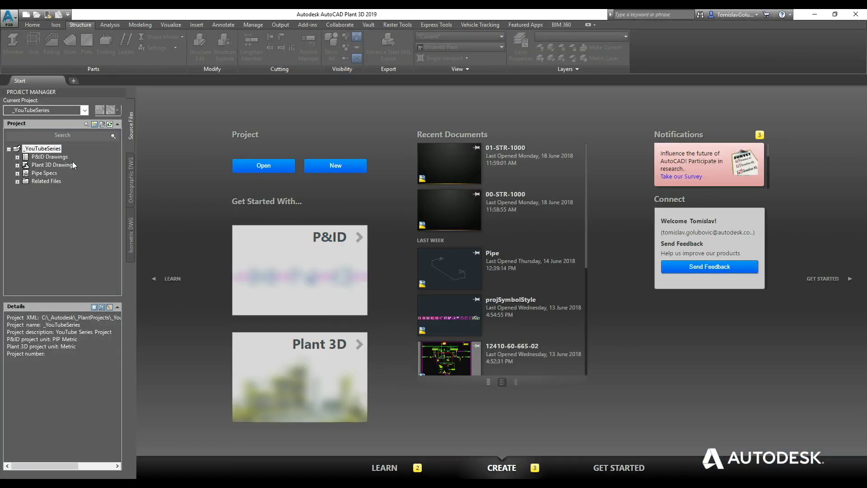
pyautogui.doubleClick(54, 165)
pyautogui.doubleClick(50, 190)
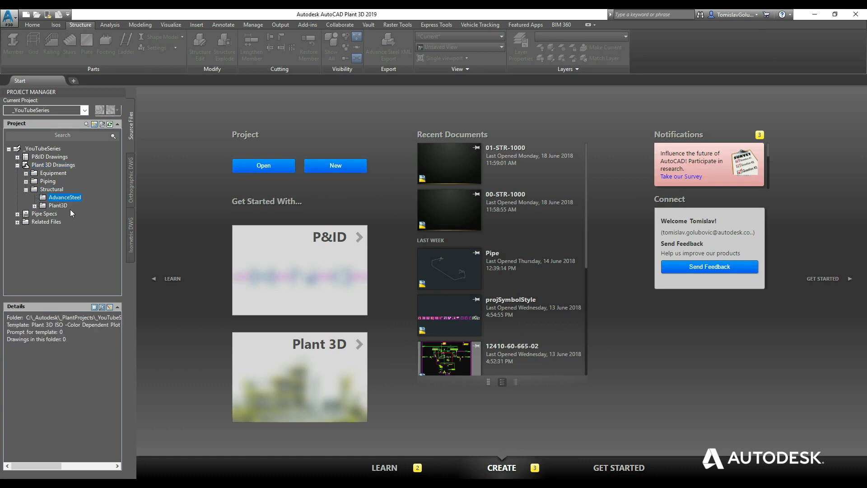
pyautogui.doubleClick(63, 206)
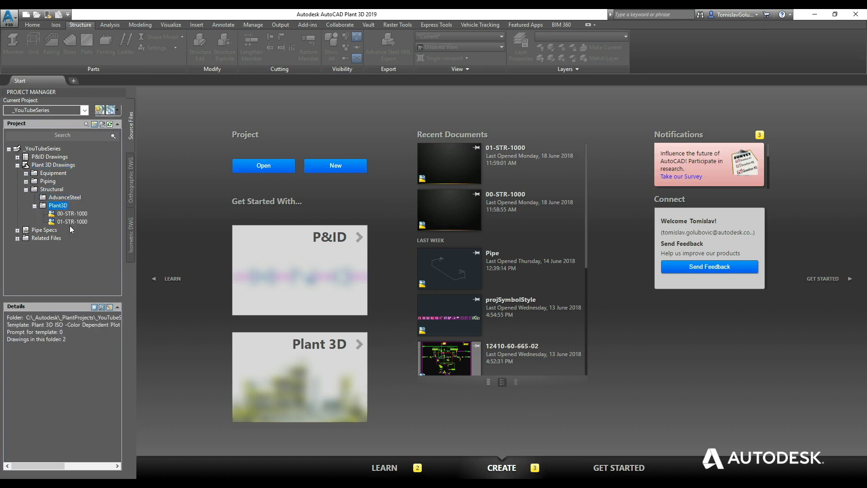
# Step: Use Copy Drawing to Project on AdvanceSteel to bring in 01-STR-1000_AS.dwg from the Desktop
pyautogui.click(71, 199)
pyautogui.rightClick(66, 202)
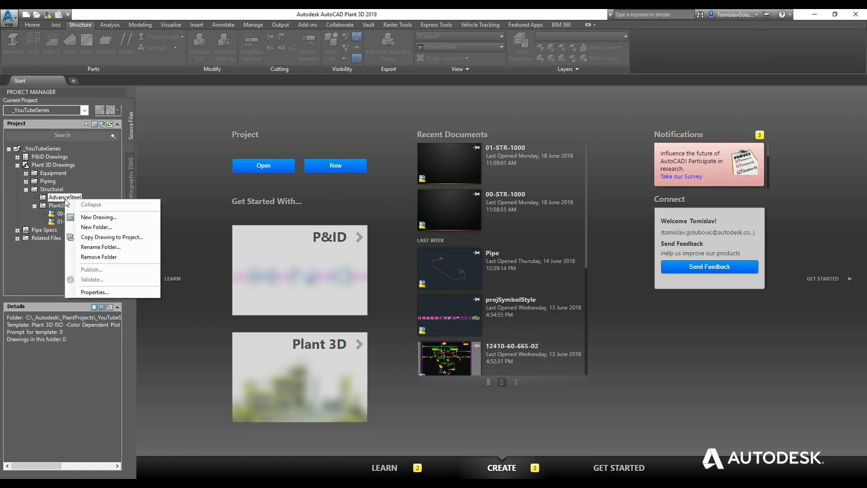
pyautogui.click(89, 239)
pyautogui.click(178, 228)
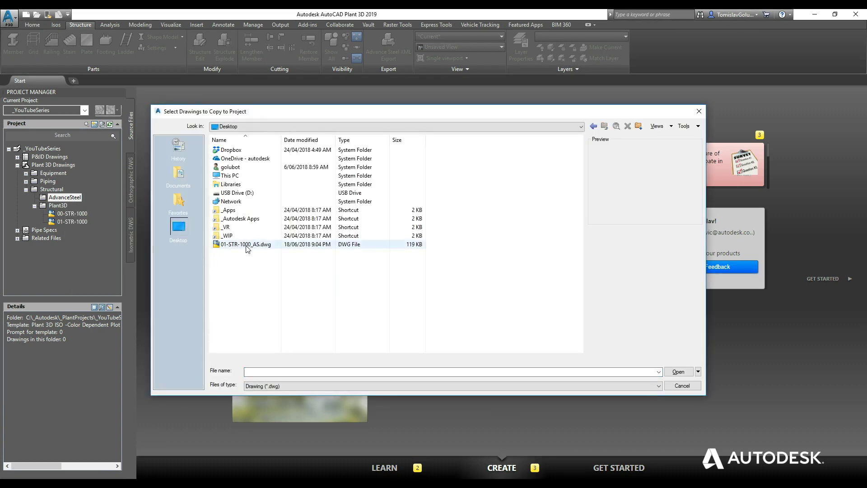
pyautogui.click(246, 244)
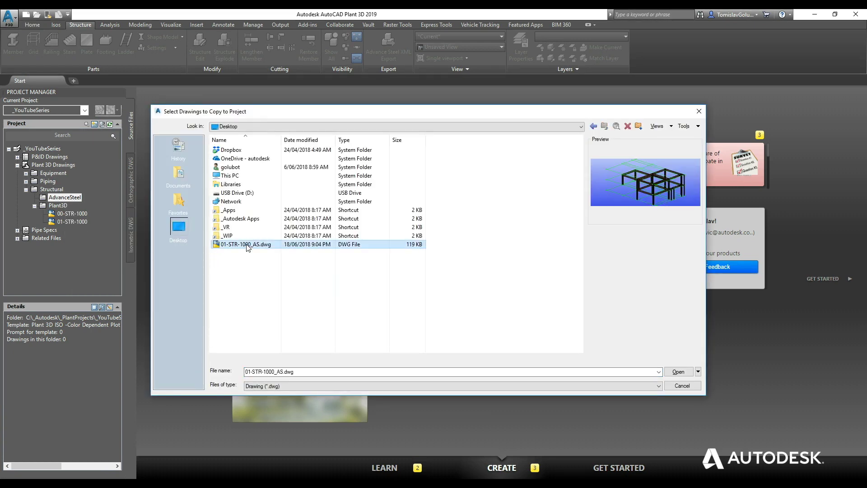
pyautogui.click(678, 373)
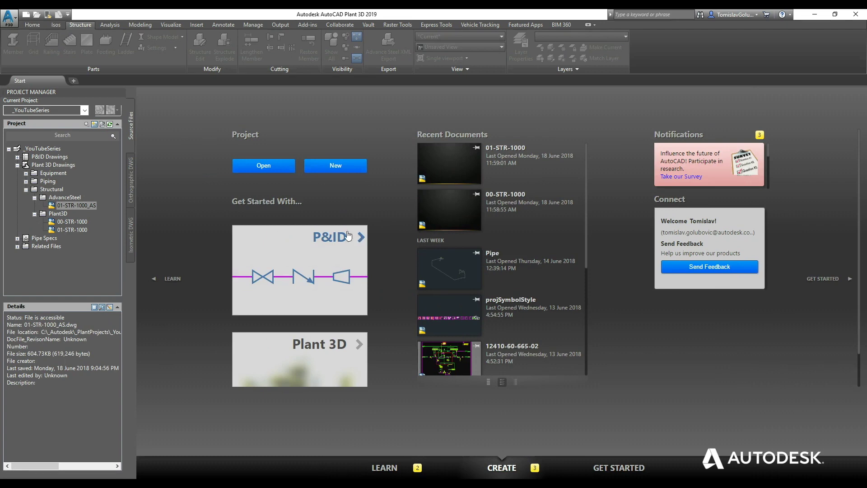
pyautogui.doubleClick(65, 205)
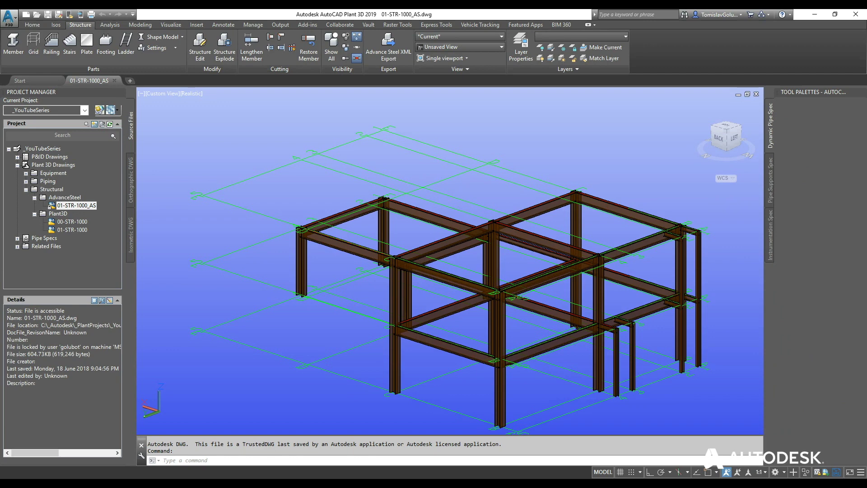
pyautogui.click(611, 207)
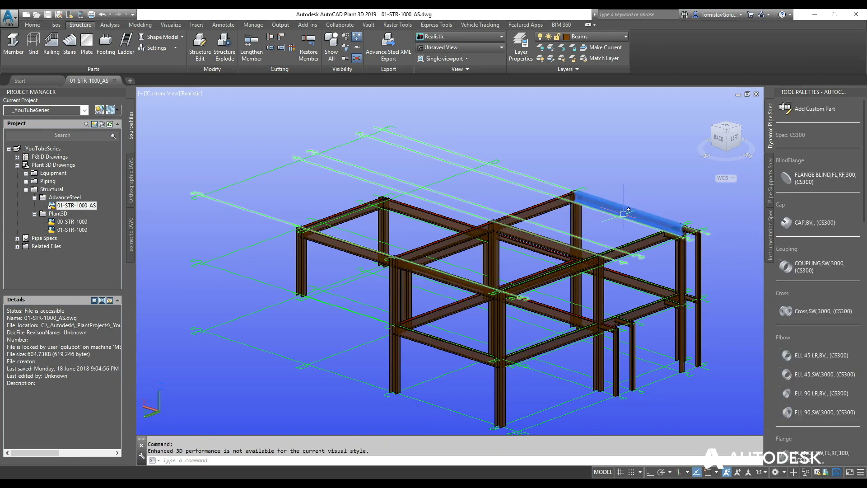
pyautogui.rightClick(625, 215)
pyautogui.click(653, 418)
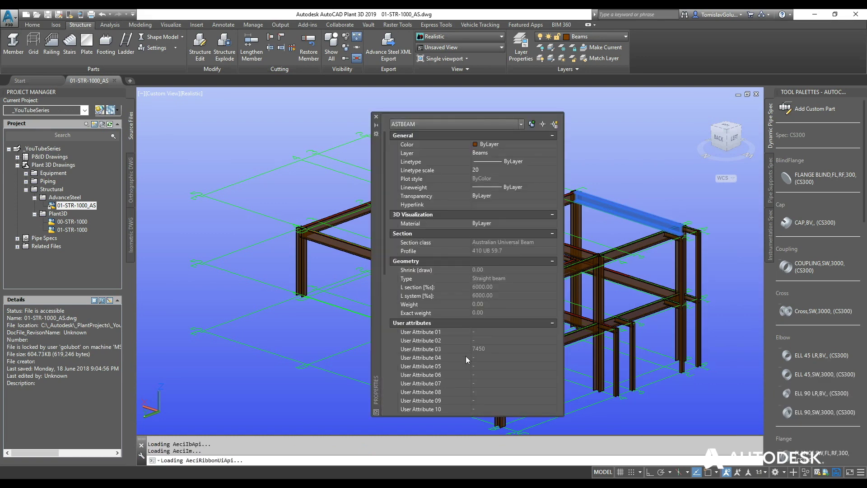
pyautogui.scroll(-10, 466, 356)
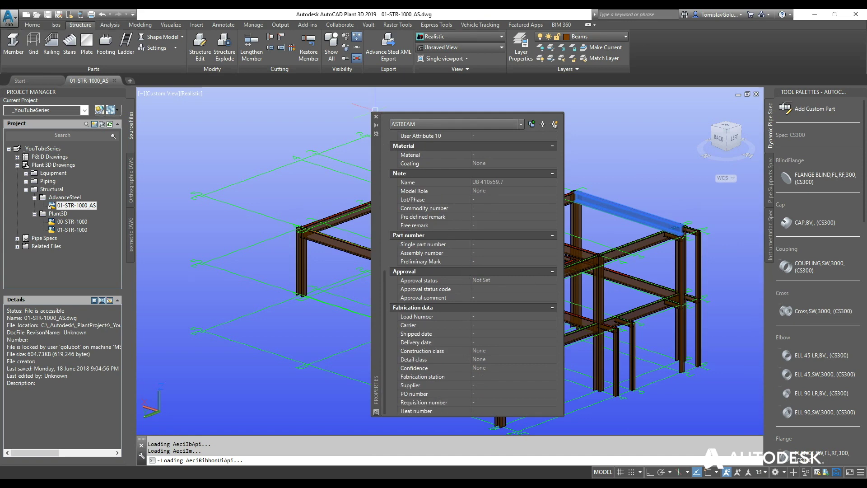
pyautogui.click(375, 117)
pyautogui.press('Escape')
pyautogui.press('Escape')
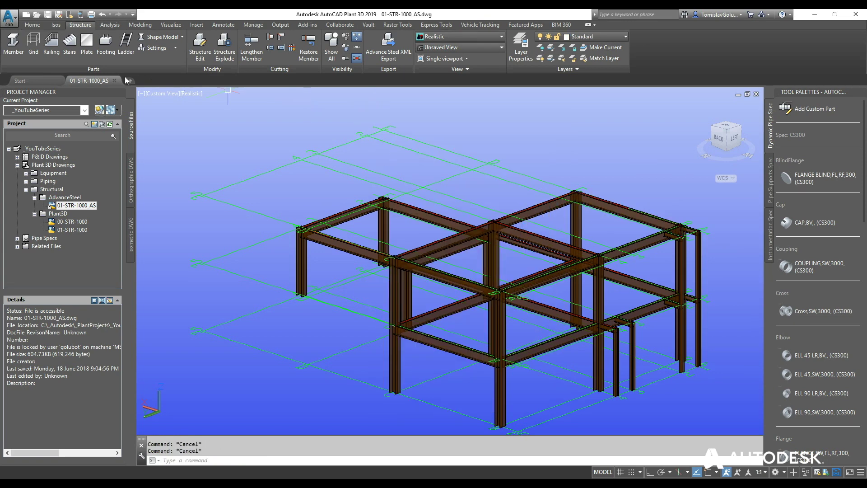
# Step: Close the drawing, then delete 01-STR-1000_AS.dwg and .bak from the Desktop in File Explorer
pyautogui.click(114, 80)
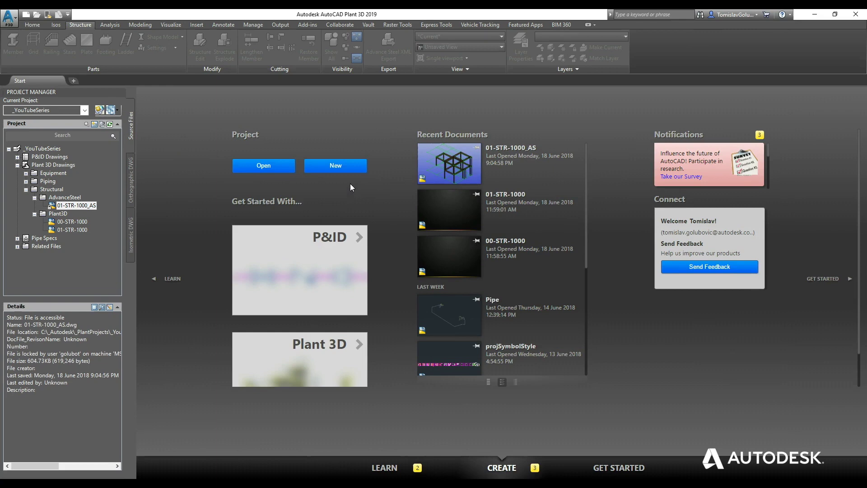
pyautogui.press('super+e')
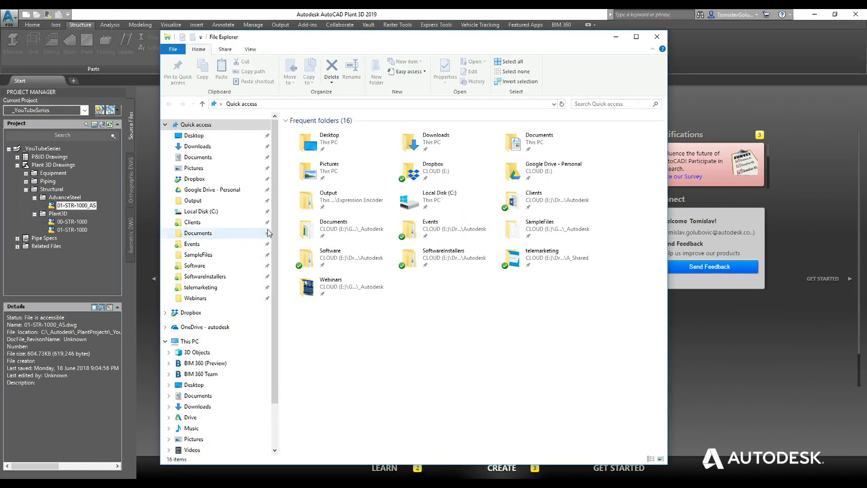
pyautogui.click(218, 136)
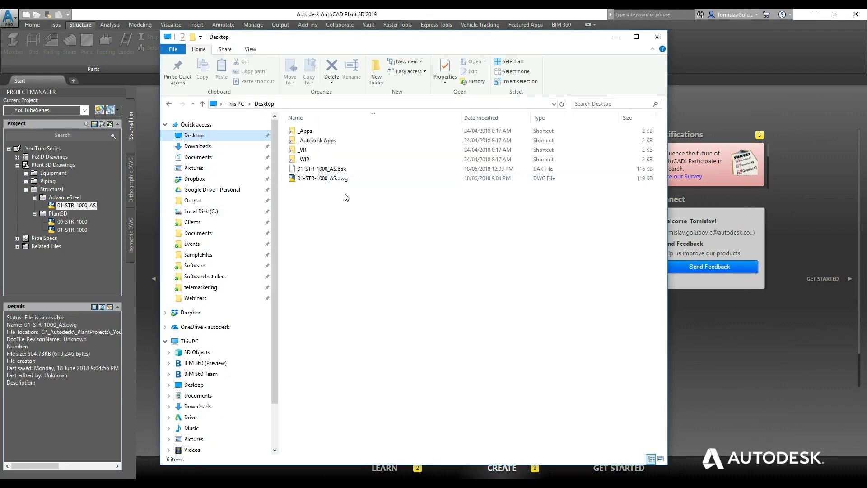
pyautogui.moveTo(346, 198); pyautogui.dragTo(336, 173)
pyautogui.click(331, 68)
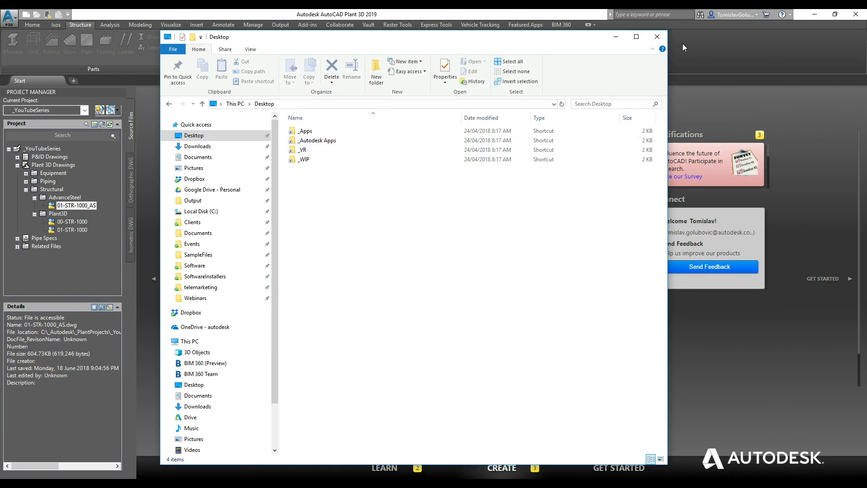
pyautogui.click(657, 37)
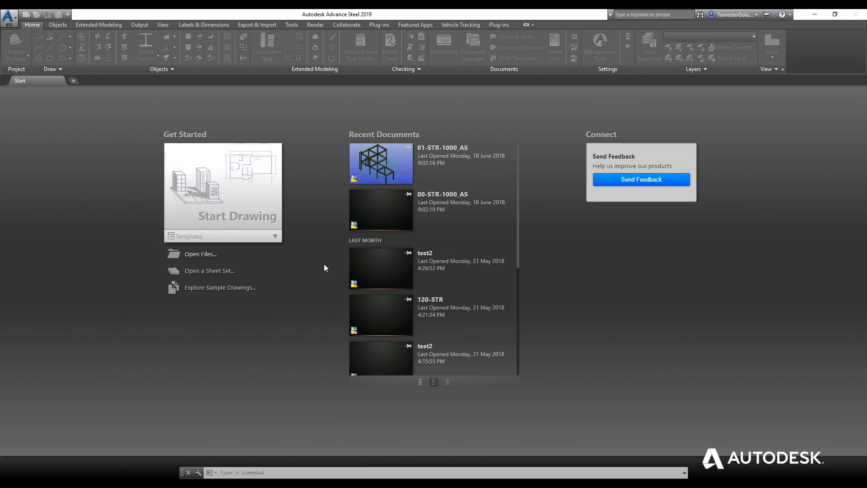
# Step: Open 01-STR-1000_AS.dwg from C:\_Autodesk\_PlantProjects\_YouTubeSeries\Plant 3D Models\Structural\AdvanceSteel
pyautogui.hotkey('ctrl', 'o')
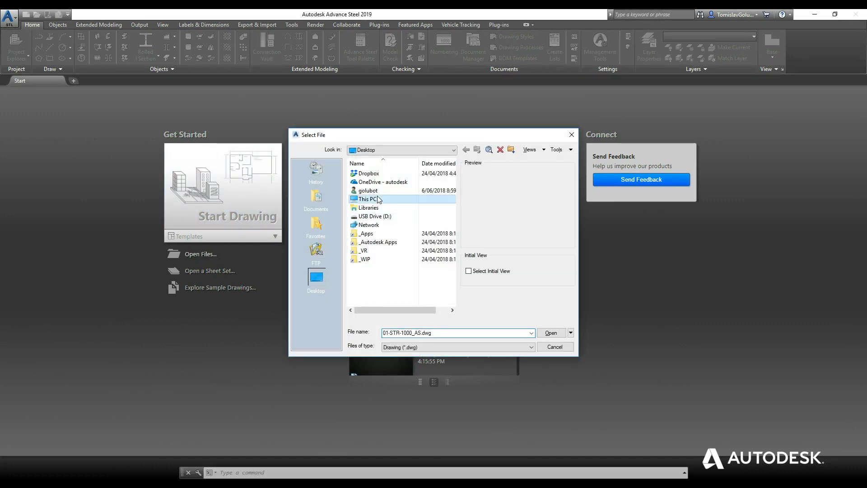
pyautogui.doubleClick(379, 199)
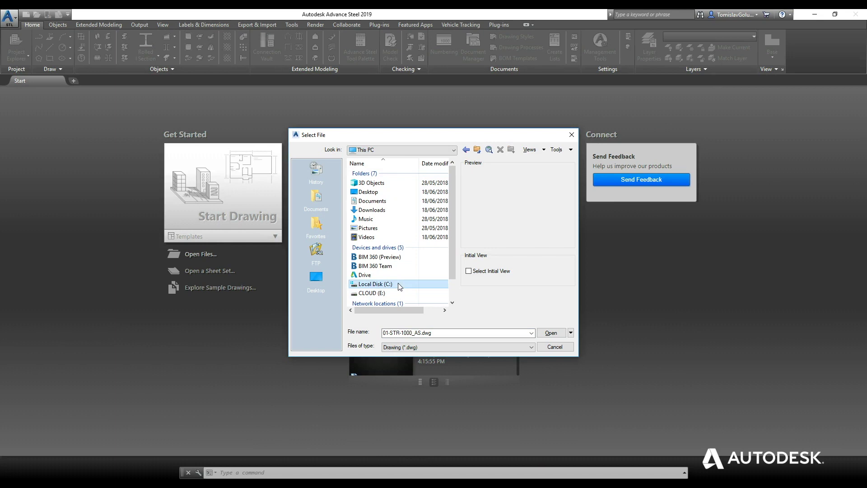
pyautogui.doubleClick(399, 285)
pyautogui.doubleClick(387, 175)
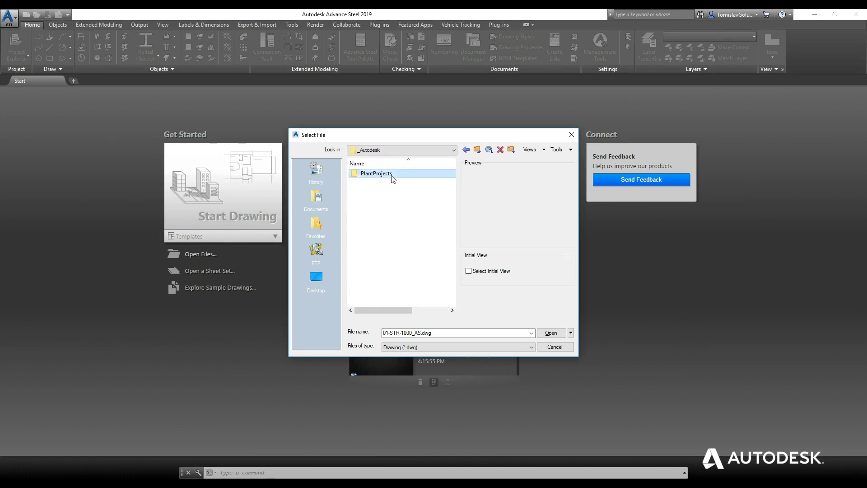
pyautogui.doubleClick(391, 176)
pyautogui.doubleClick(391, 175)
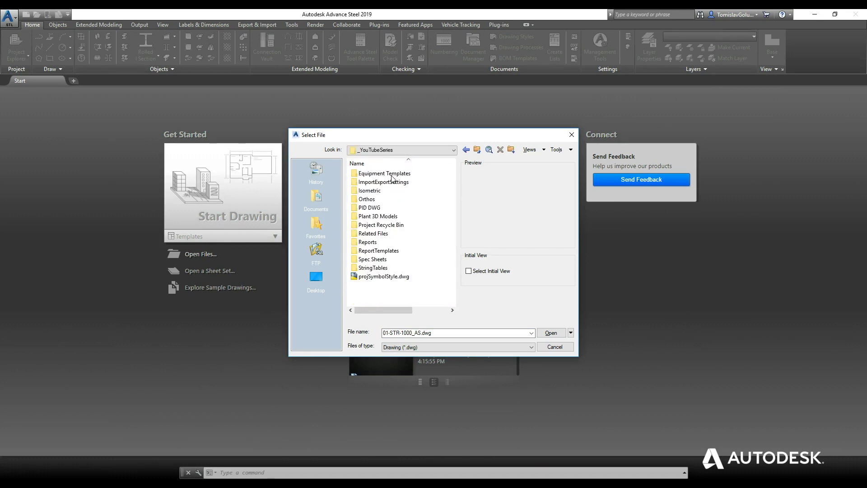
pyautogui.doubleClick(394, 217)
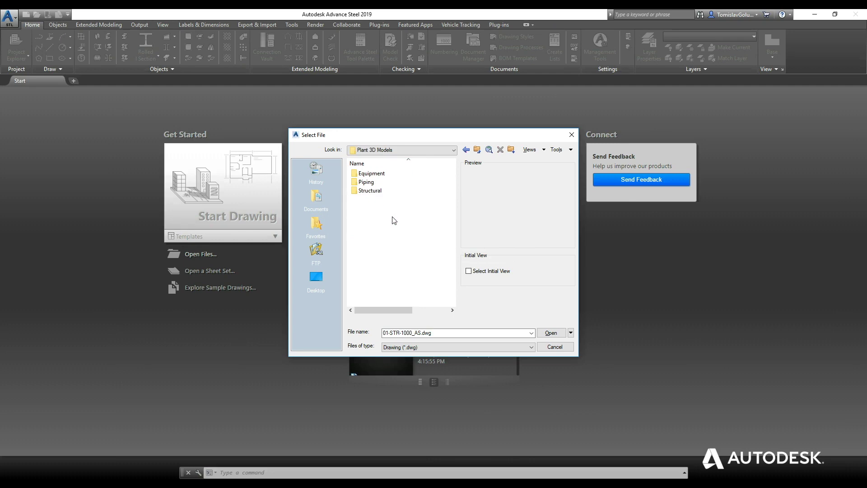
pyautogui.doubleClick(389, 191)
pyautogui.doubleClick(391, 173)
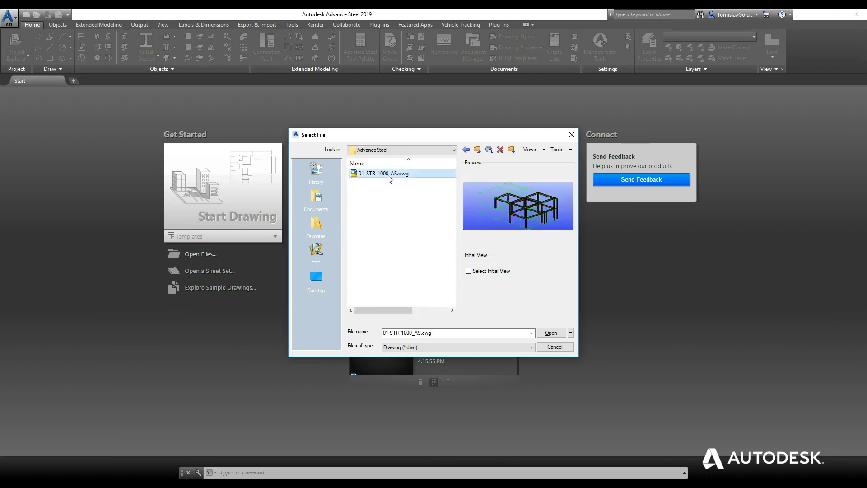
pyautogui.doubleClick(390, 177)
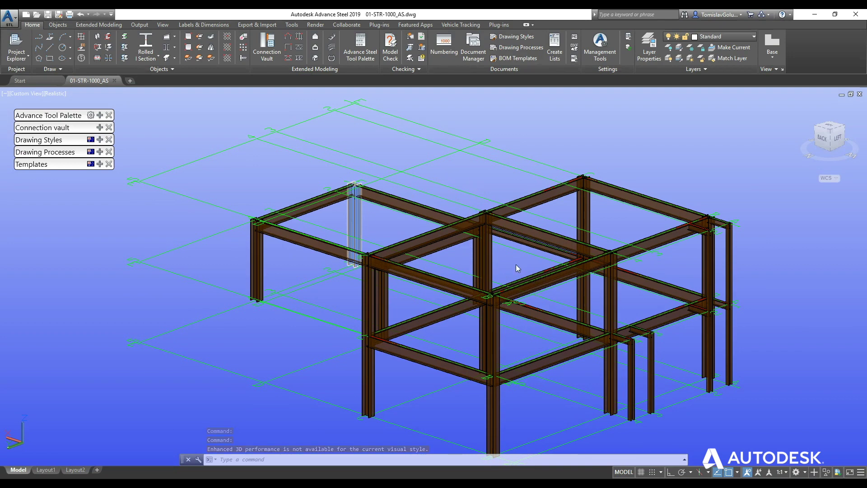
# Step: Pan and zoom the view onto the beam-to-column joint
pyautogui.moveTo(515, 264); pyautogui.dragTo(460, 245, button='middle')
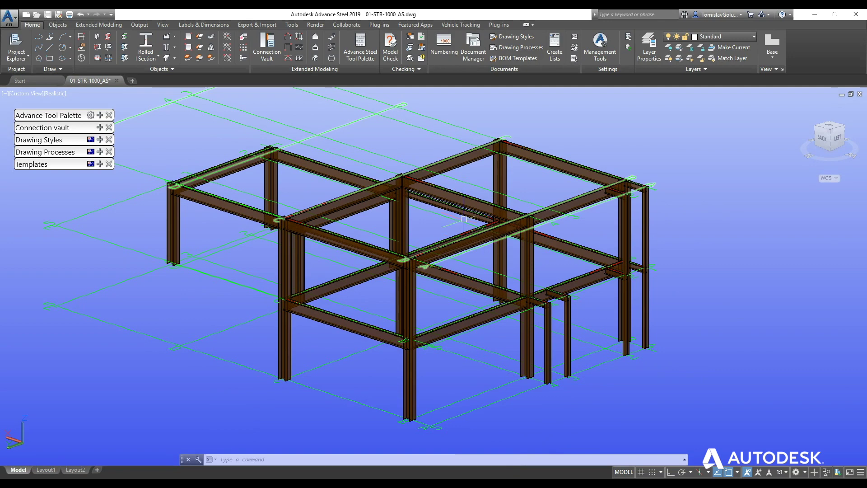
pyautogui.scroll(5, 529, 118)
pyautogui.scroll(3, 510, 162)
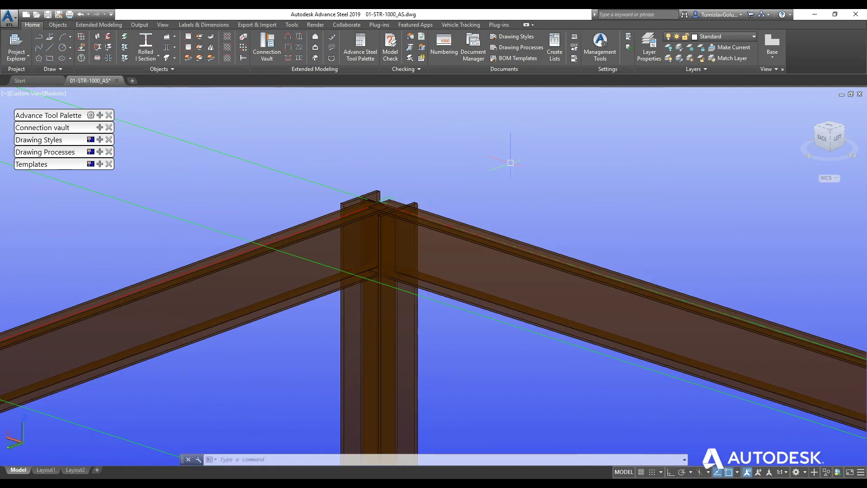
pyautogui.moveTo(435, 189); pyautogui.dragTo(476, 190, button='middle')
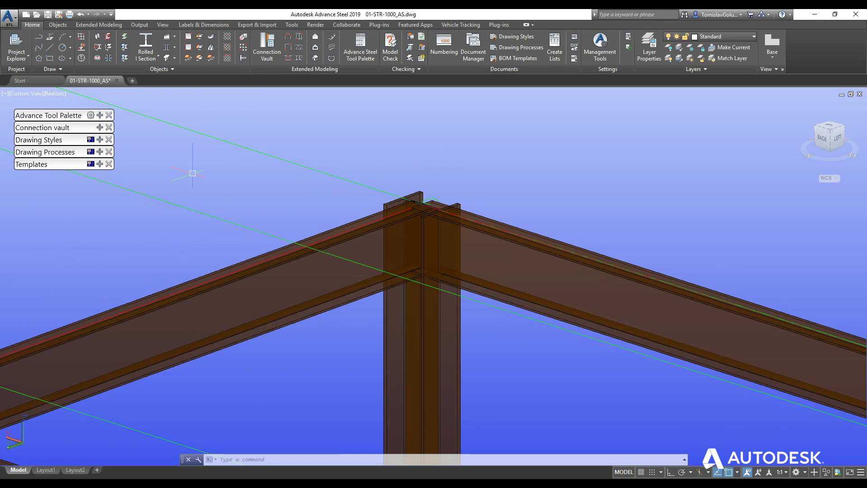
# Step: Browse the Connection vault categories and start Shear plate from Favorites
pyautogui.click(98, 127)
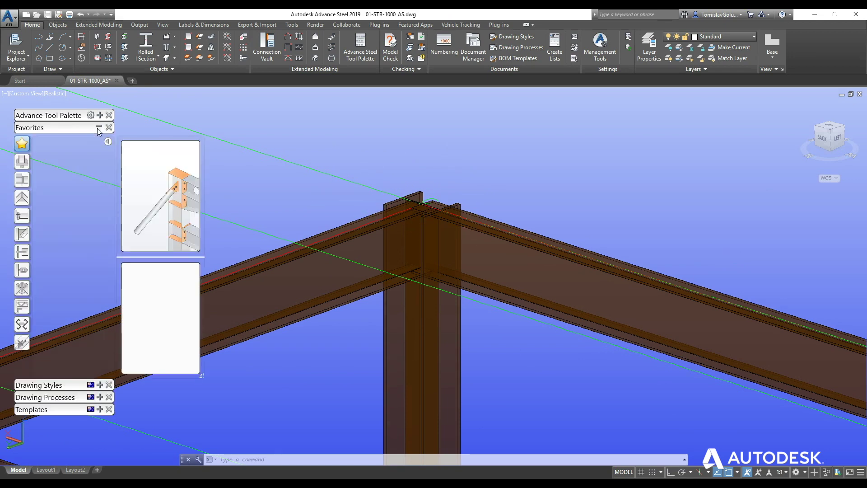
pyautogui.click(21, 164)
pyautogui.click(22, 179)
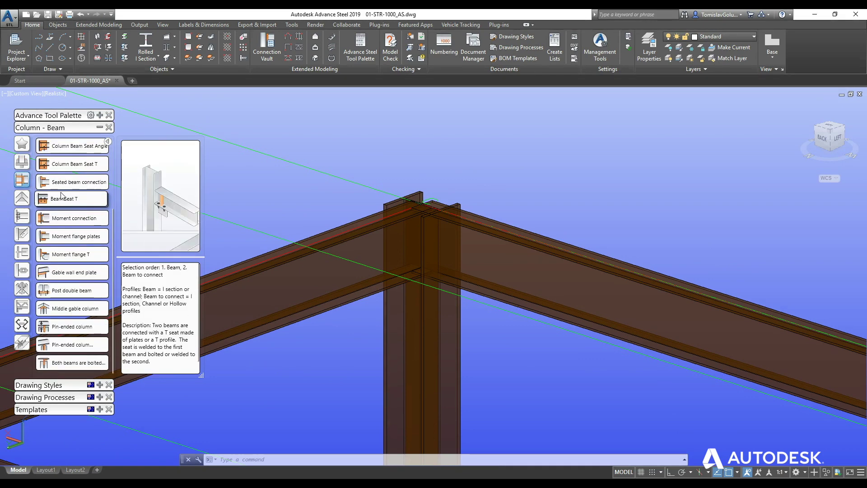
pyautogui.click(22, 198)
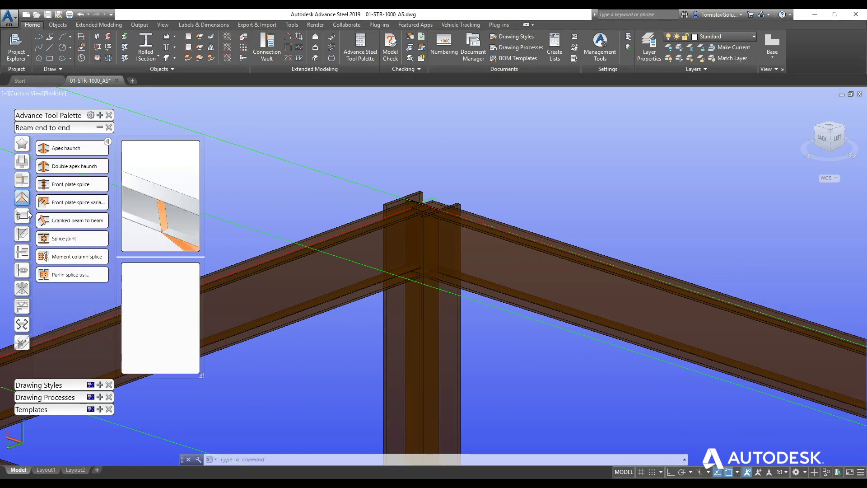
pyautogui.click(21, 216)
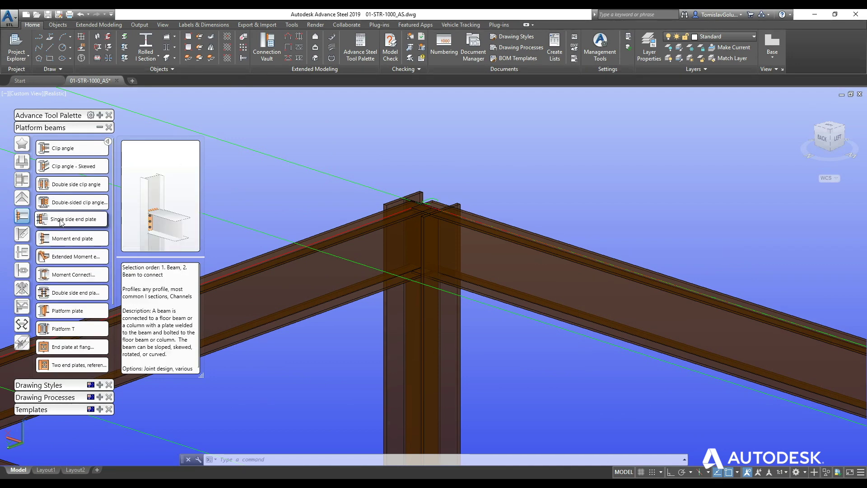
pyautogui.scroll(-3, 73, 276)
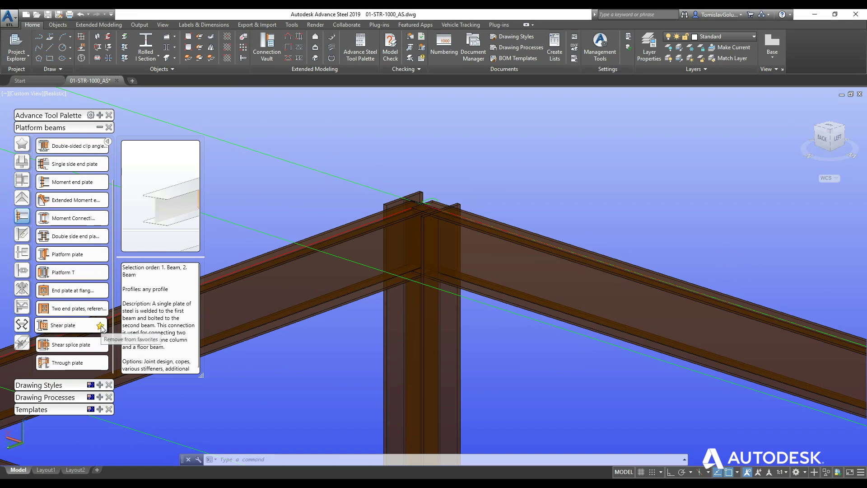
pyautogui.click(23, 145)
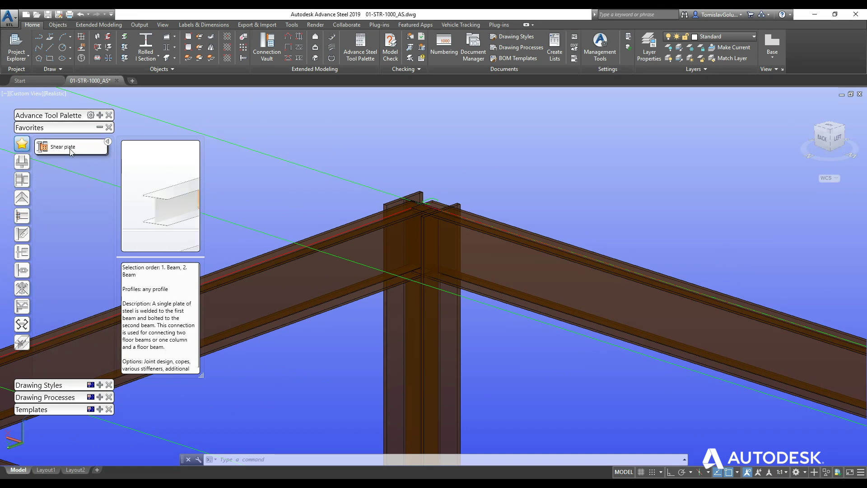
pyautogui.click(70, 149)
# Step: Pick the column as main and the right-hand beam as secondary to create the fin plate joint
pyautogui.click(424, 323)
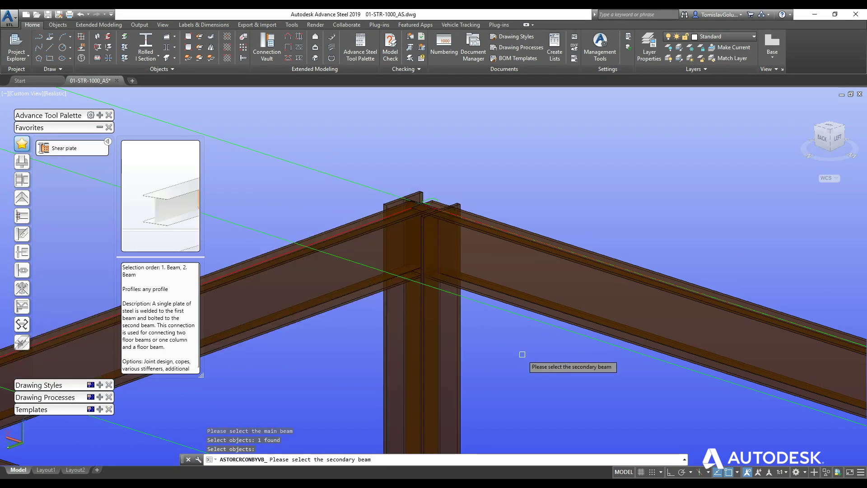
pyautogui.click(527, 296)
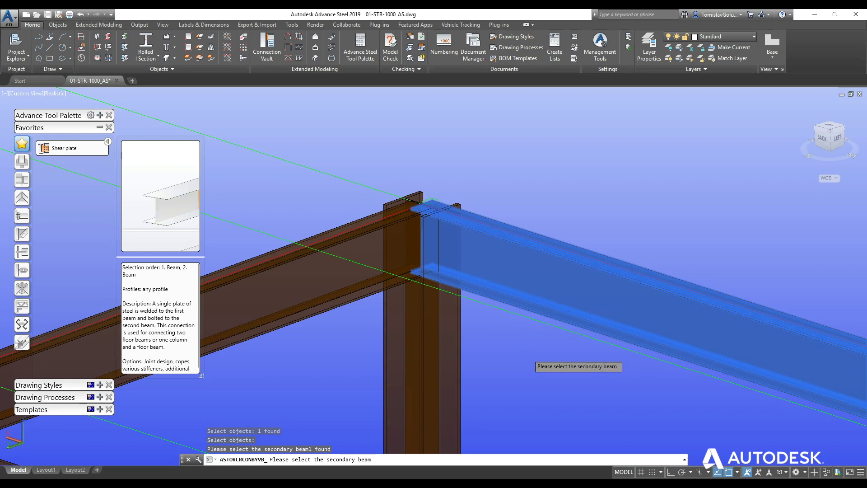
pyautogui.press('Return')
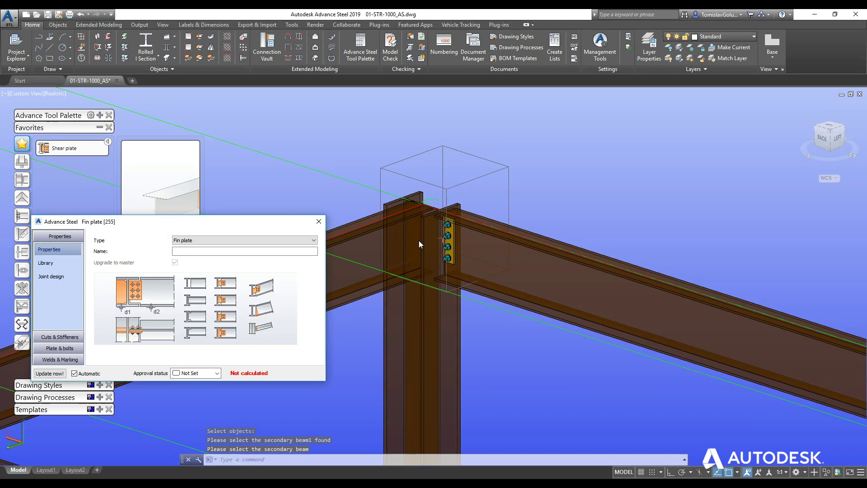
# Step: Set 2 horizontal bolts and Middle vertical set-out on the fin plate, then orbit to check
pyautogui.click(60, 348)
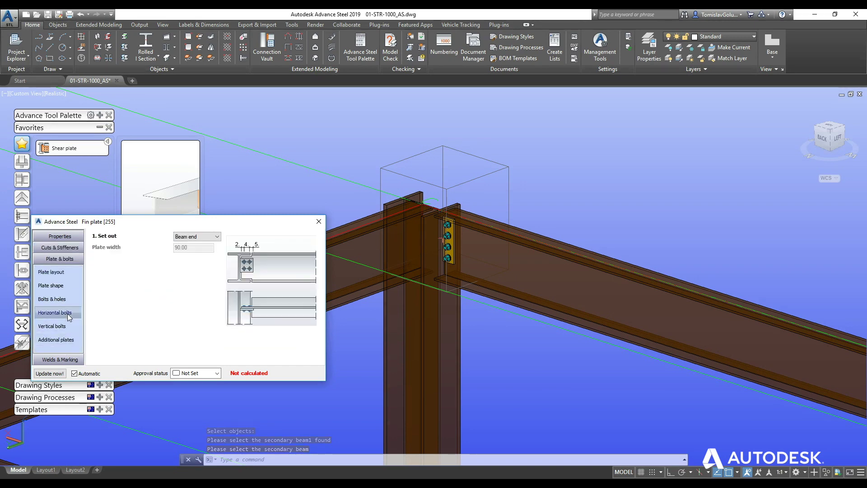
pyautogui.click(66, 313)
pyautogui.click(180, 291)
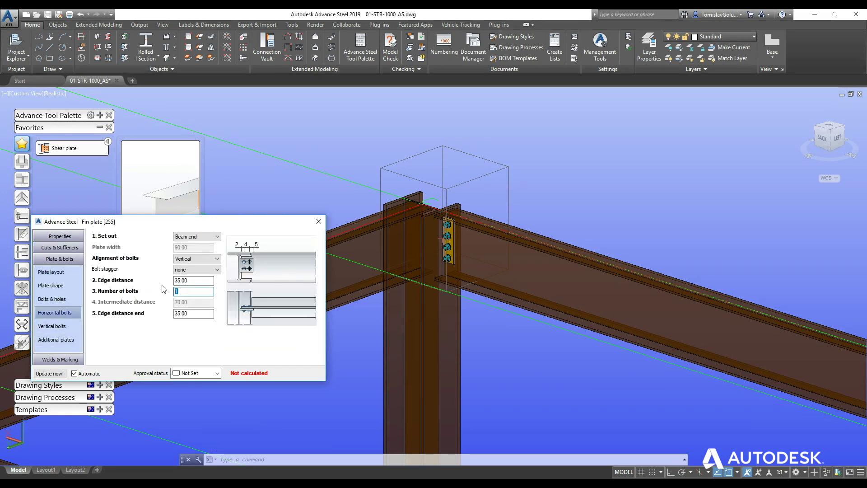
pyautogui.click(197, 237)
pyautogui.click(197, 236)
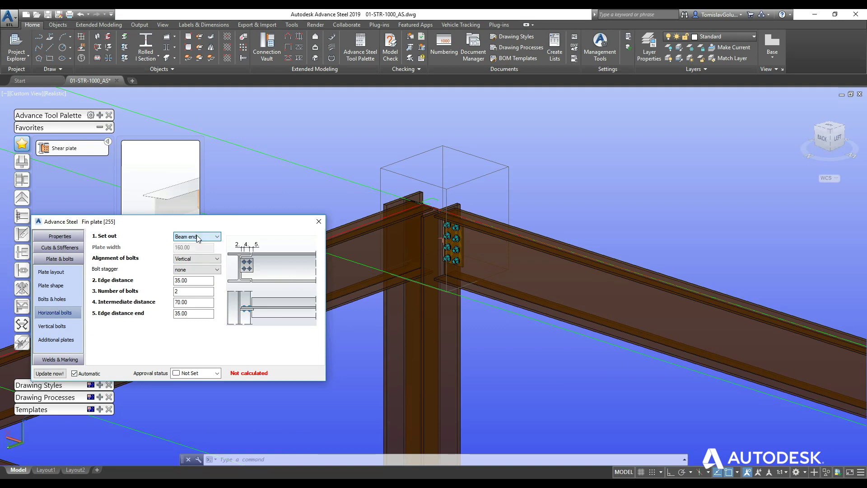
pyautogui.click(54, 326)
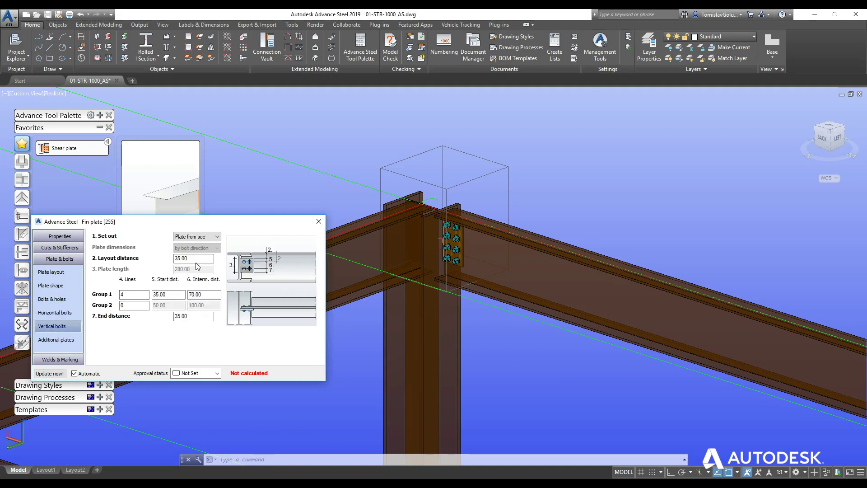
pyautogui.click(197, 236)
pyautogui.click(194, 248)
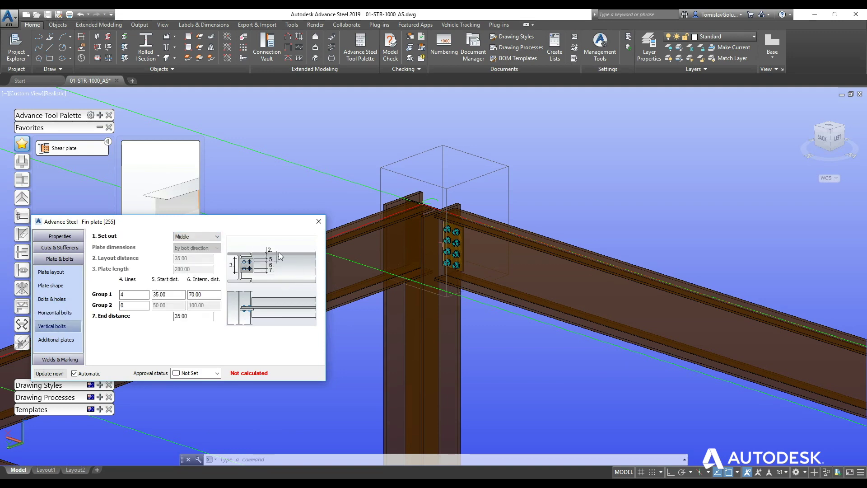
pyautogui.click(319, 221)
pyautogui.scroll(4, 472, 283)
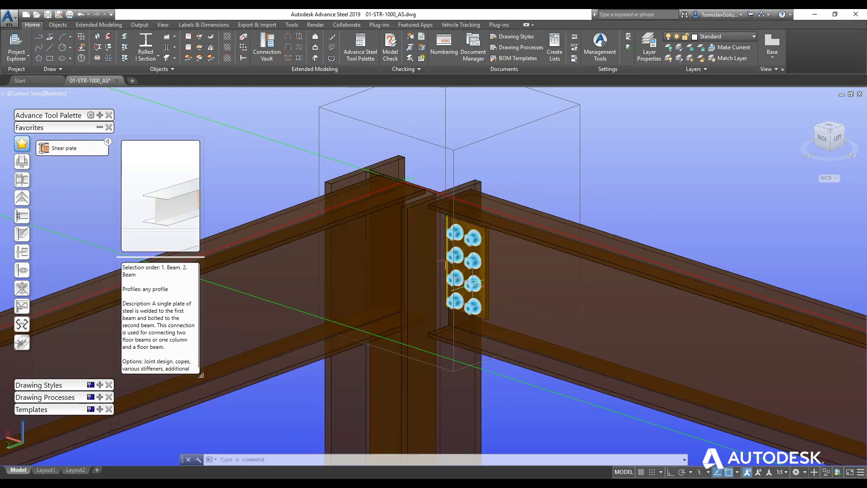
pyautogui.keyDown('shift'); pyautogui.moveTo(472, 284); pyautogui.dragTo(569, 309, button='middle'); pyautogui.keyUp('shift')
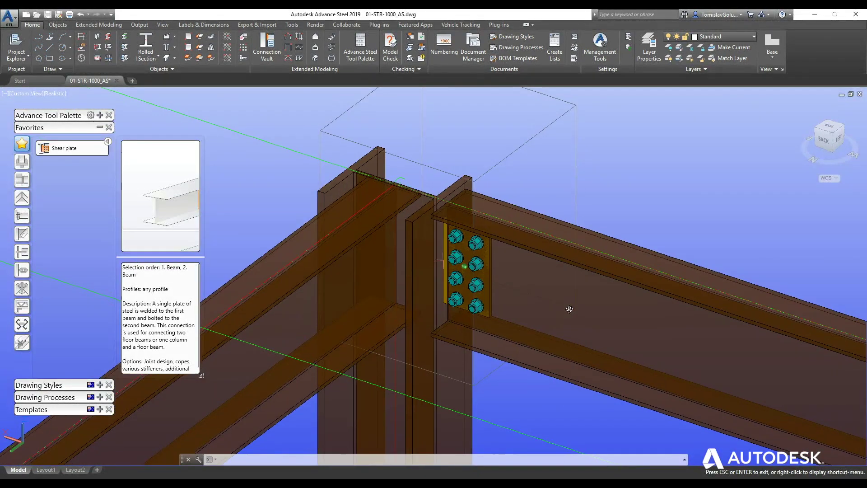
pyautogui.moveTo(249, 220); pyautogui.dragTo(377, 231, button='middle')
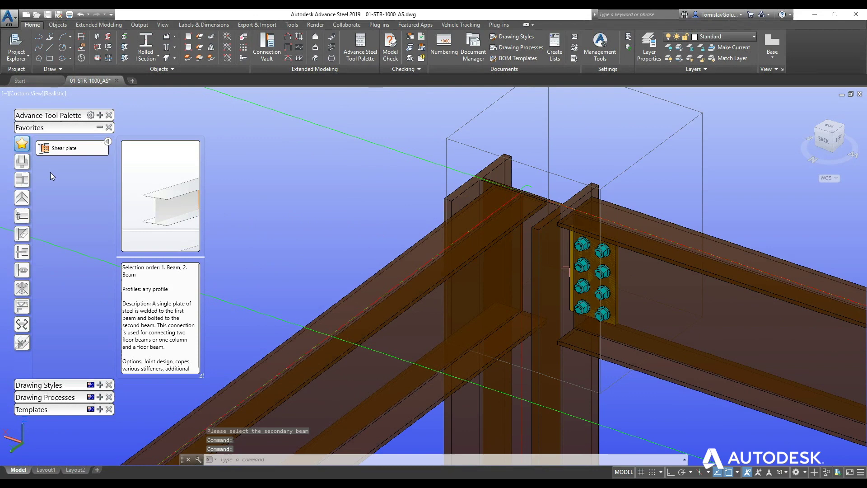
# Step: Add another shear plate from column to beam with vertical bolts set out to Middle
pyautogui.click(43, 149)
pyautogui.click(449, 196)
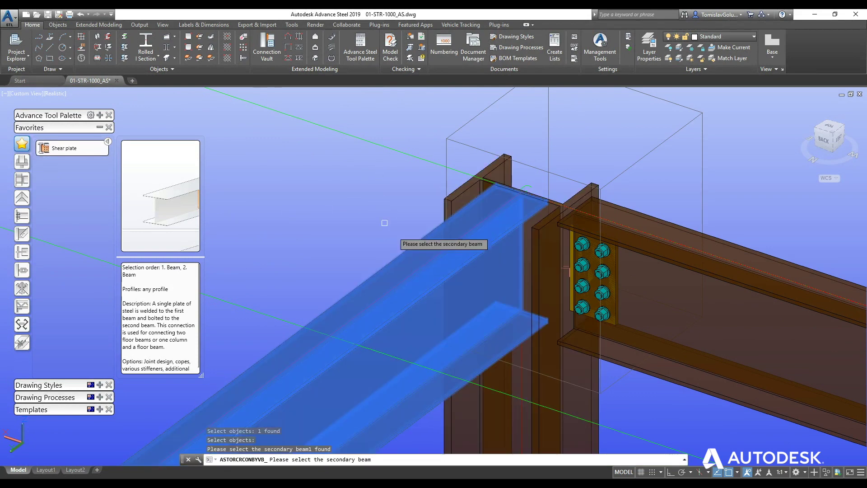
pyautogui.click(362, 209)
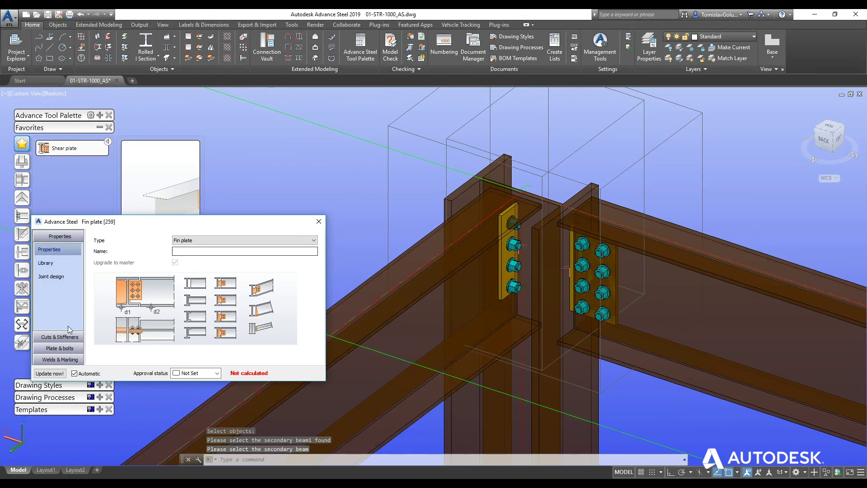
pyautogui.click(59, 348)
pyautogui.click(55, 313)
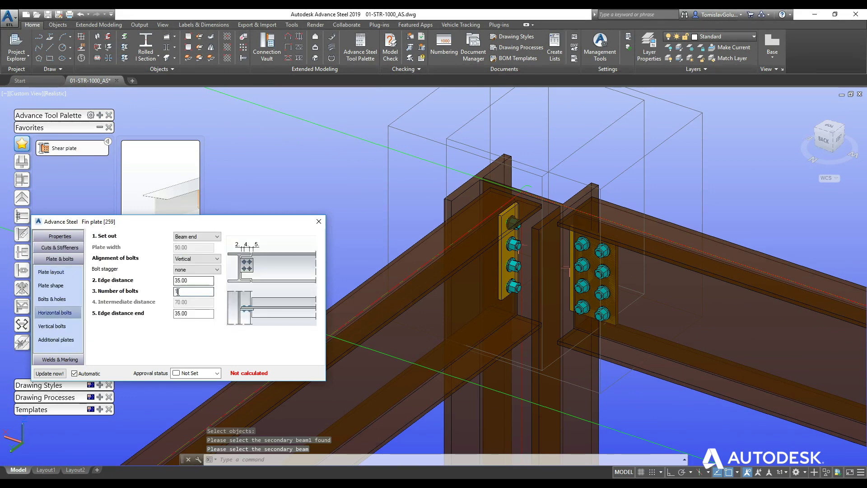
pyautogui.click(52, 326)
pyautogui.click(195, 236)
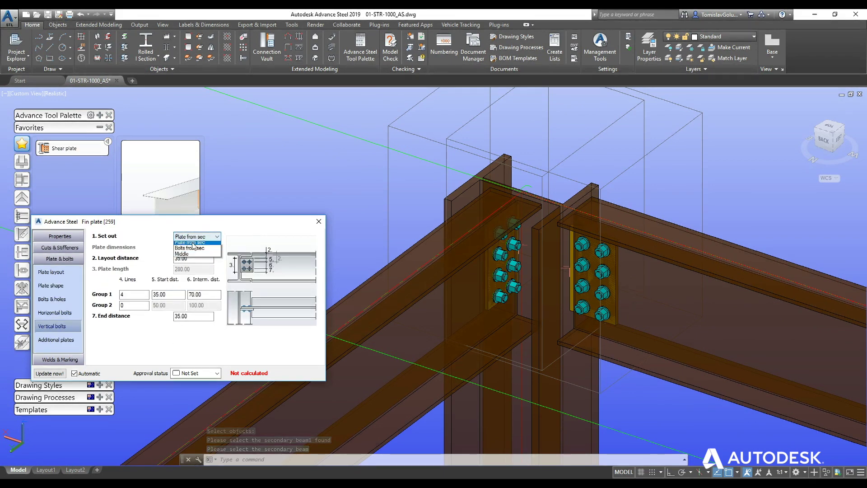
pyautogui.click(195, 255)
pyautogui.click(319, 222)
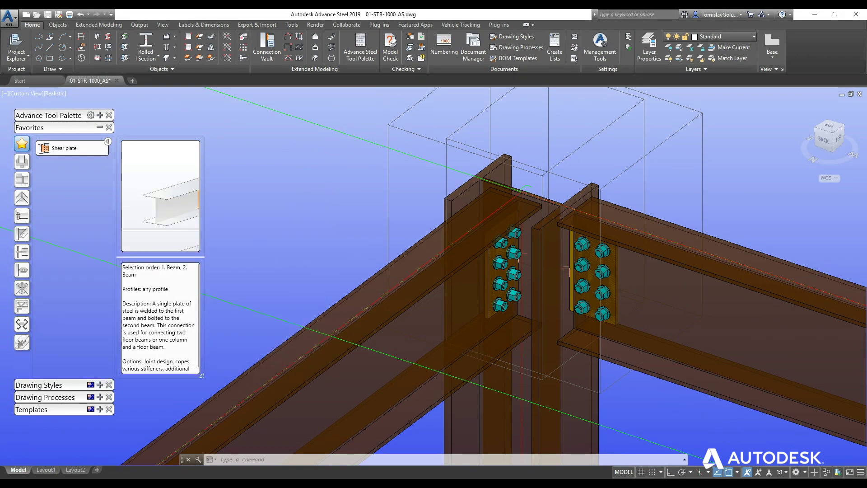
# Step: Zoom to extents, then close the drawing and save the changes
pyautogui.scroll(-8, 517, 184)
pyautogui.scroll(10, 517, 183)
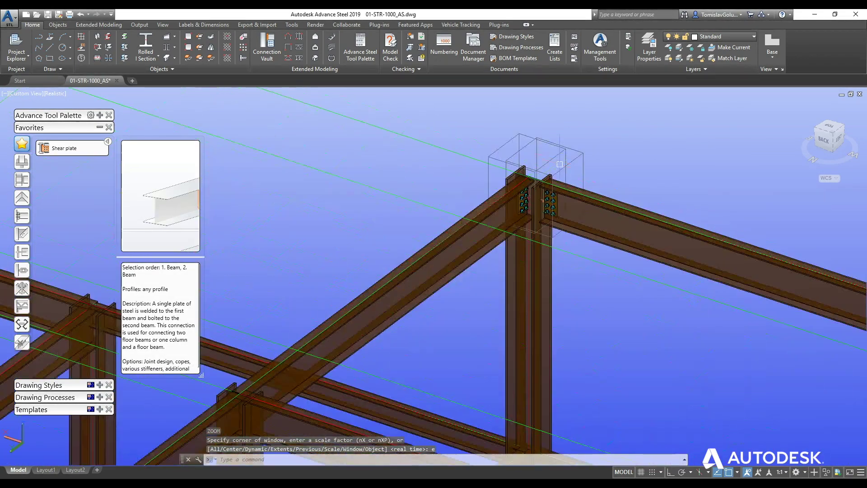
pyautogui.write('e')
pyautogui.press('Return')
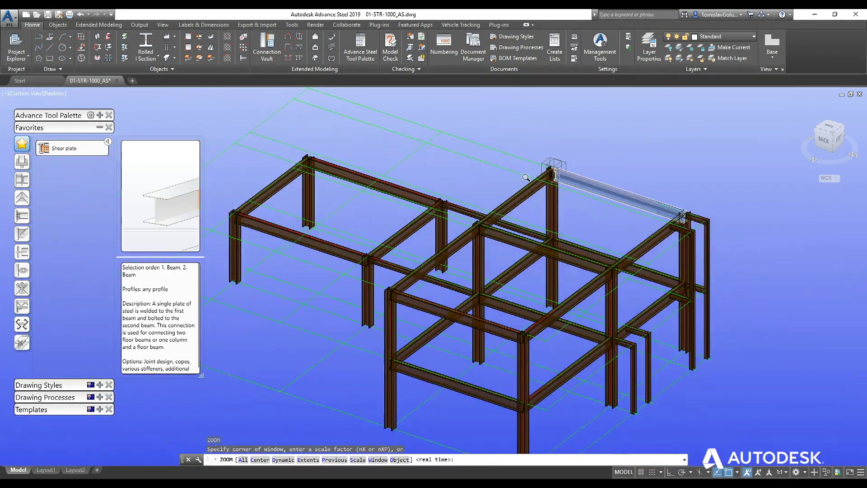
pyautogui.click(117, 81)
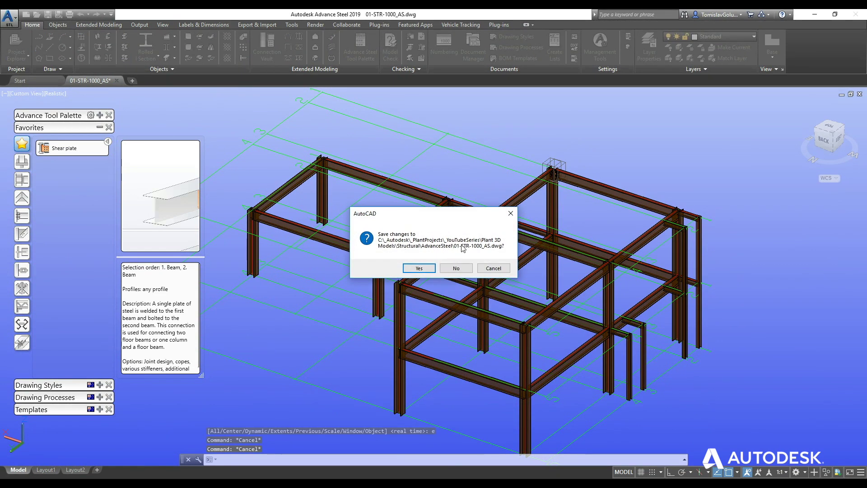
pyautogui.click(413, 268)
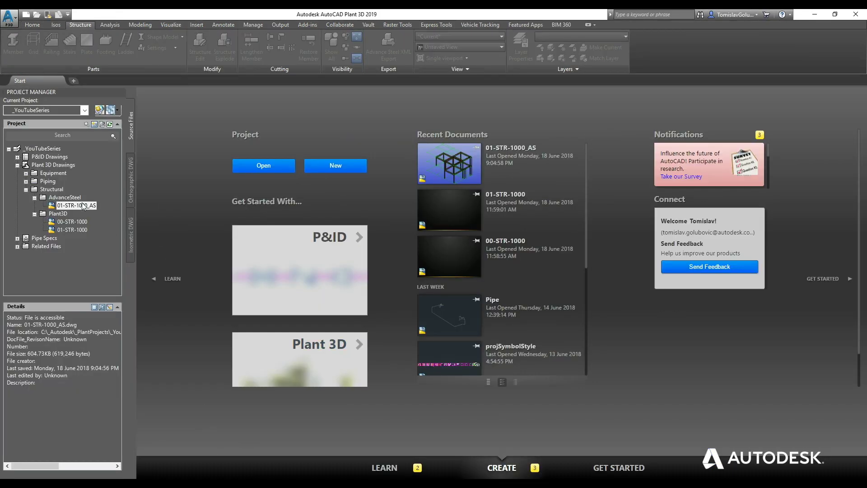
# Step: Open 01-STR-1000_AS from the project, orbit the connection, close without saving, and expand Piping
pyautogui.doubleClick(84, 206)
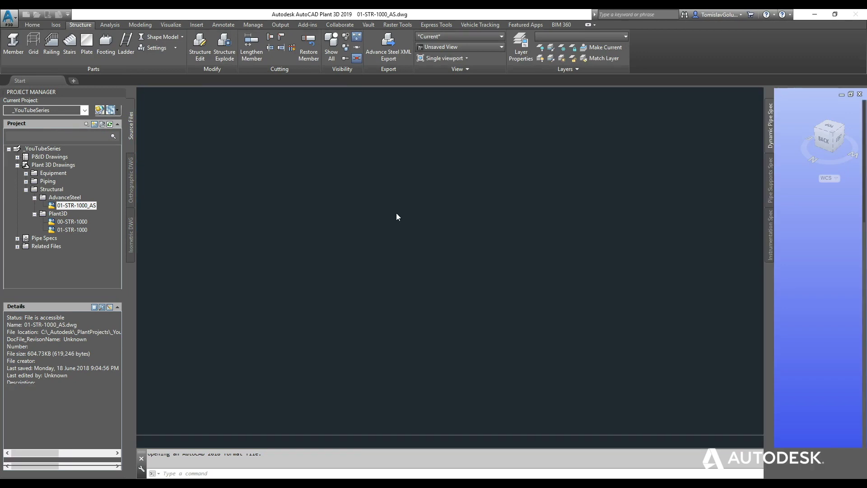
pyautogui.scroll(5, 515, 231)
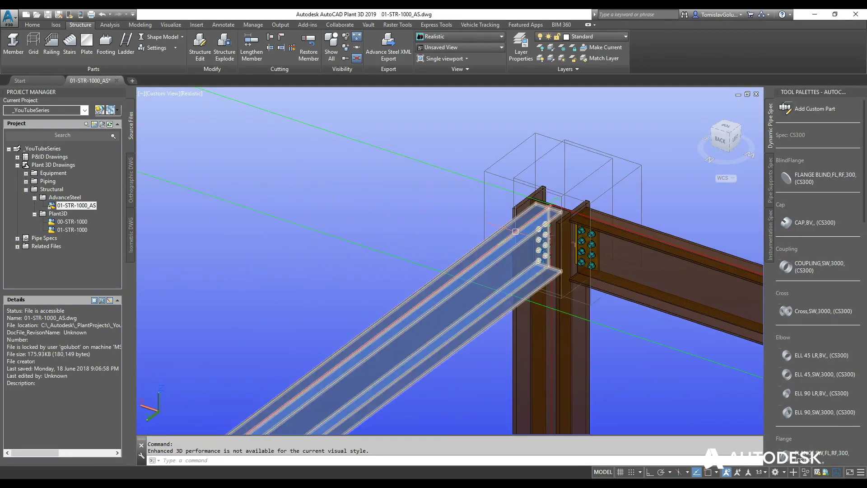
pyautogui.keyDown('shift'); pyautogui.moveTo(516, 231); pyautogui.dragTo(619, 241, button='middle'); pyautogui.keyUp('shift')
pyautogui.click(117, 80)
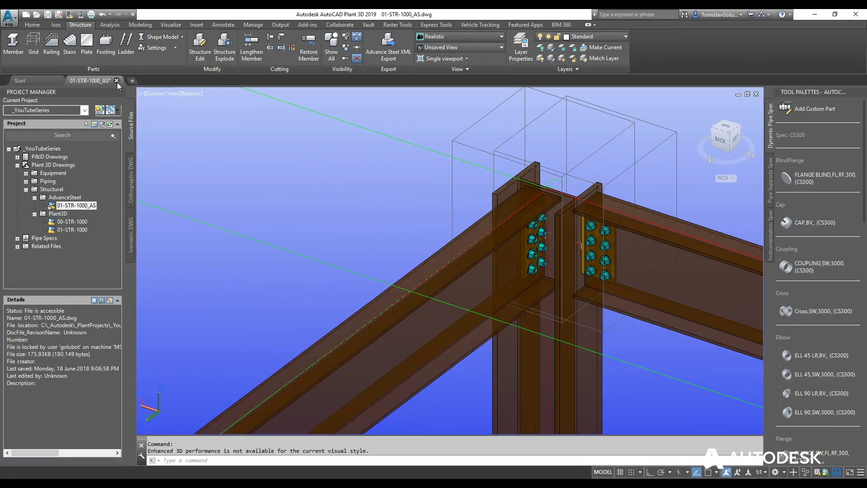
pyautogui.click(456, 269)
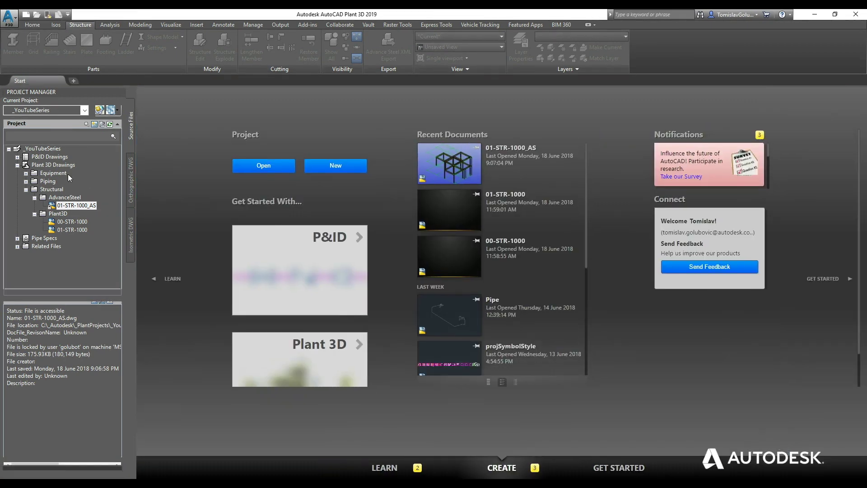
pyautogui.doubleClick(45, 181)
# Step: Open the 01-PIP-1000 piping drawing and pan the model into view
pyautogui.doubleClick(59, 190)
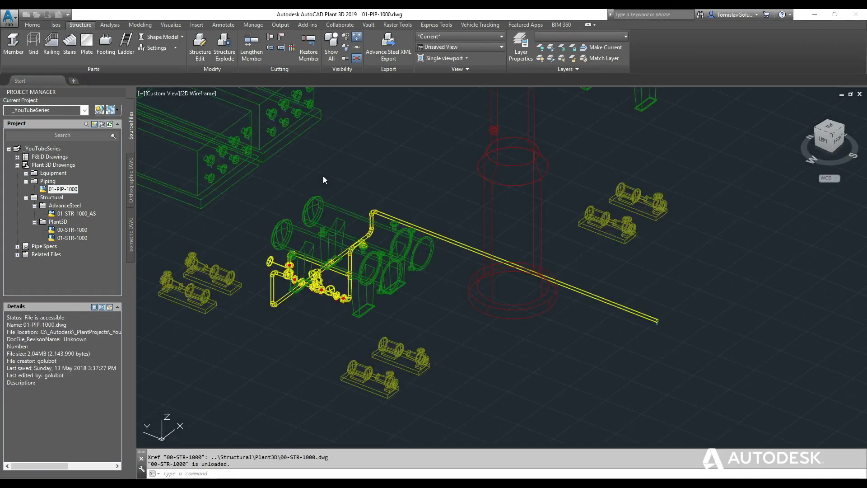
pyautogui.moveTo(379, 269); pyautogui.dragTo(542, 266, button='middle')
pyautogui.moveTo(584, 239); pyautogui.dragTo(511, 262, button='middle')
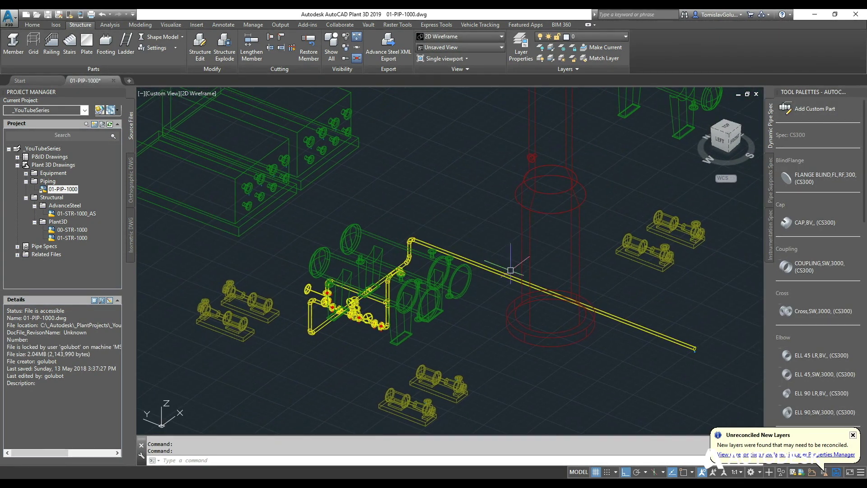
# Step: Xref 01-STR-1000_AS into the current drawing as an Overlay at 0,0,0
pyautogui.rightClick(79, 214)
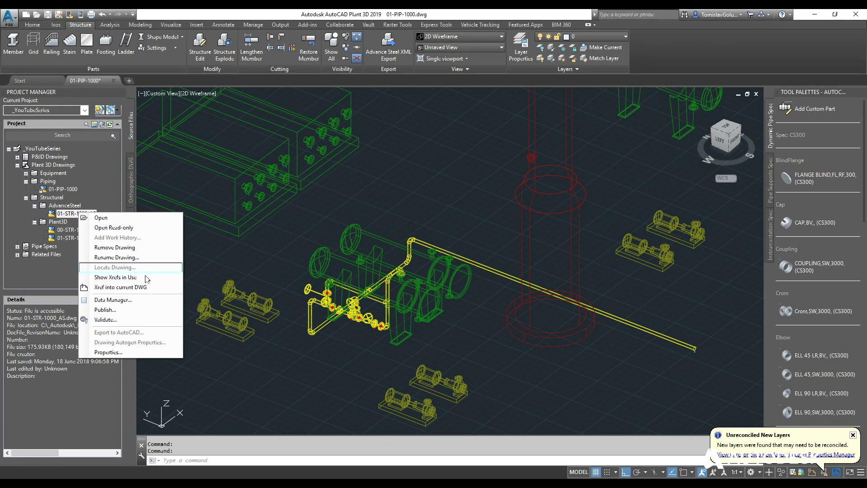
pyautogui.click(148, 287)
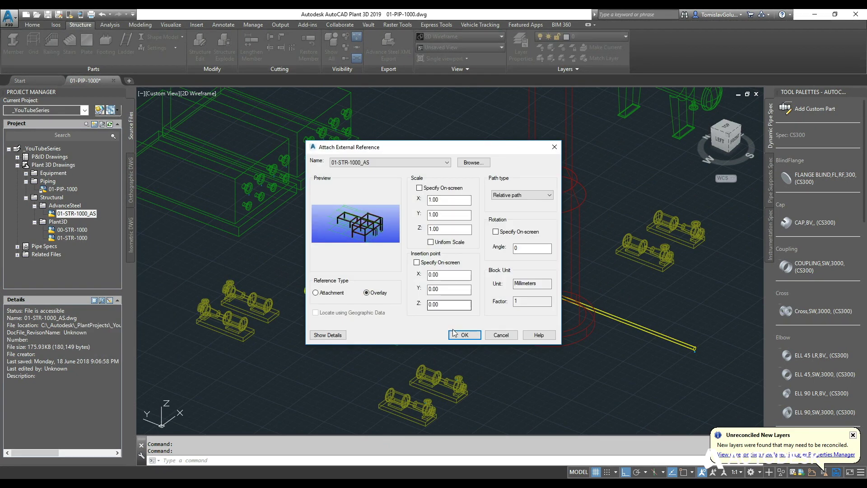
pyautogui.click(458, 333)
# Step: Switch the viewport to the Realistic visual style and orbit and zoom around the steel frame
pyautogui.scroll(-4, 413, 238)
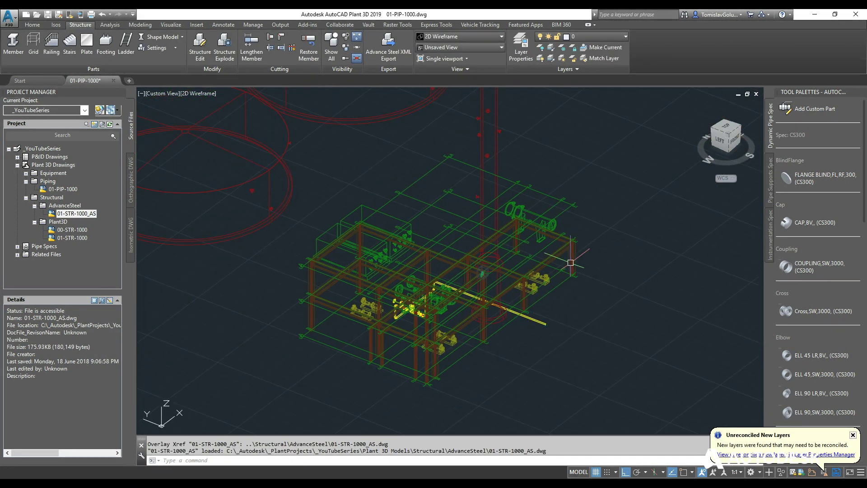
pyautogui.click(201, 96)
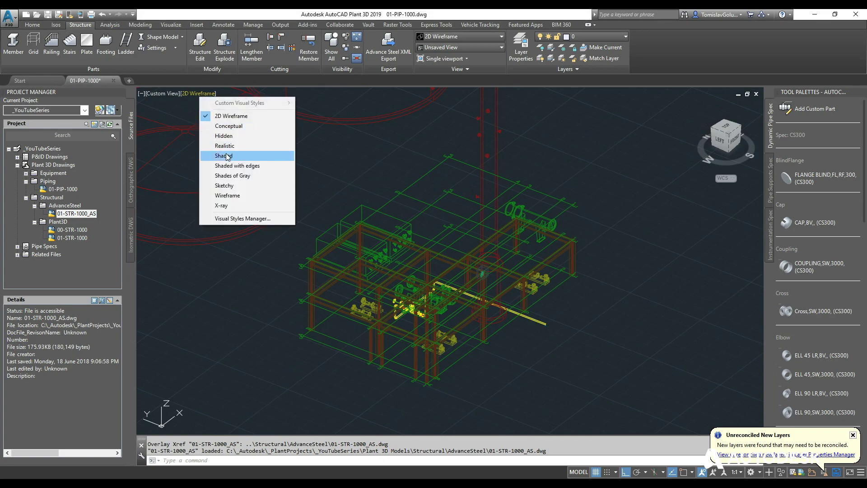
pyautogui.press('Escape')
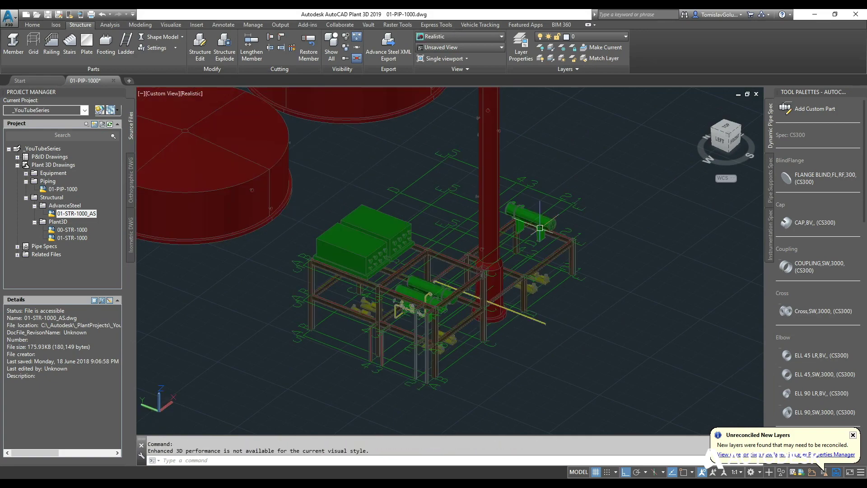
pyautogui.scroll(3, 496, 257)
pyautogui.keyDown('shift'); pyautogui.moveTo(497, 257); pyautogui.dragTo(474, 239, button='middle'); pyautogui.keyUp('shift')
pyautogui.scroll(5, 447, 190)
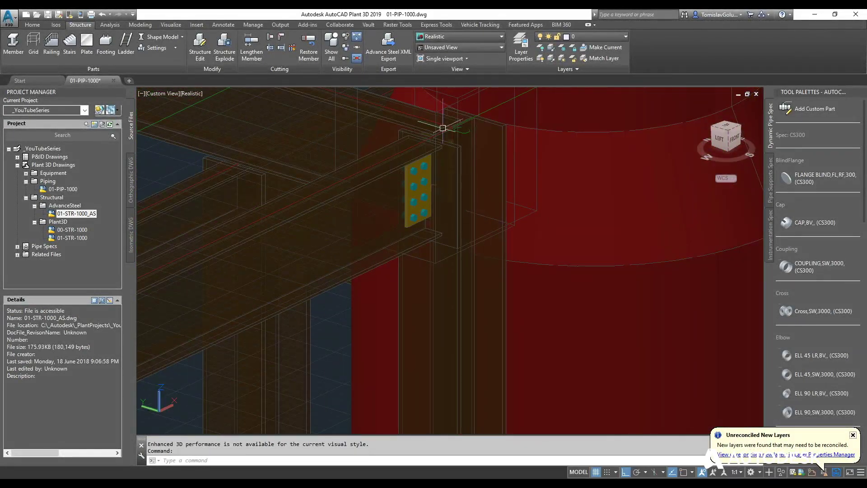
pyautogui.scroll(-8, 361, 271)
pyautogui.scroll(3, 410, 246)
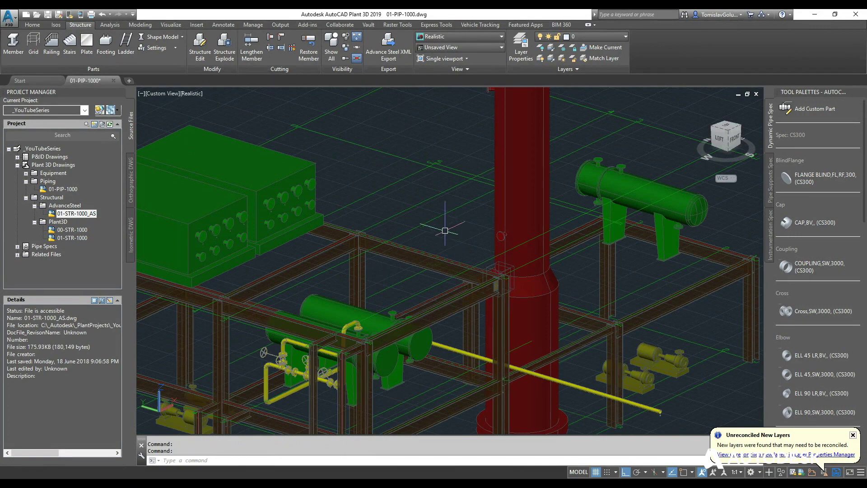
pyautogui.scroll(2, 445, 230)
pyautogui.middleClick(389, 234)
pyautogui.middleClick(388, 234)
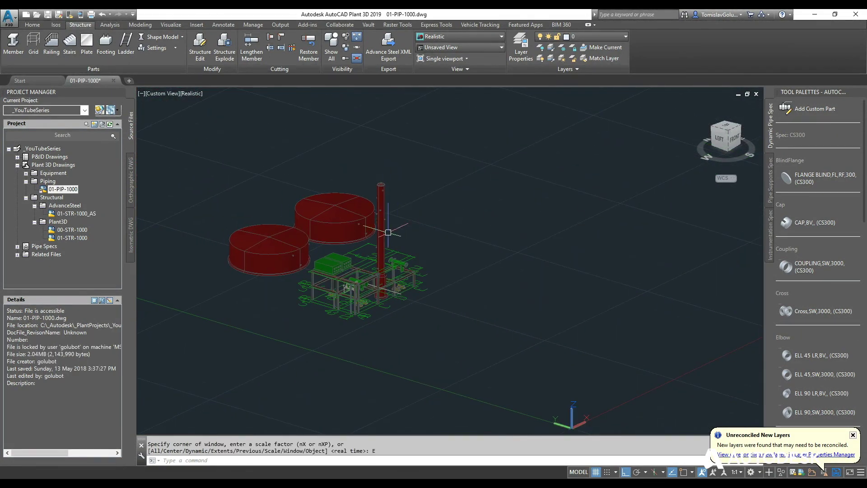
pyautogui.scroll(2, 333, 249)
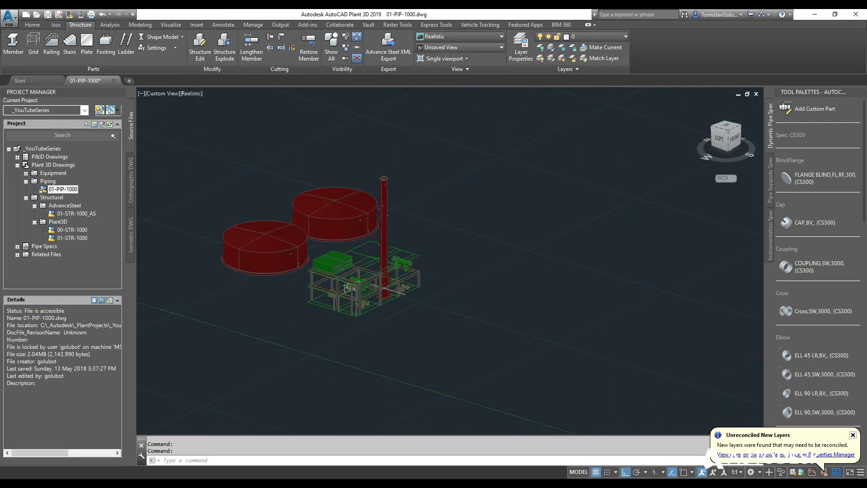
pyautogui.middleClick(247, 277)
pyautogui.middleClick(248, 276)
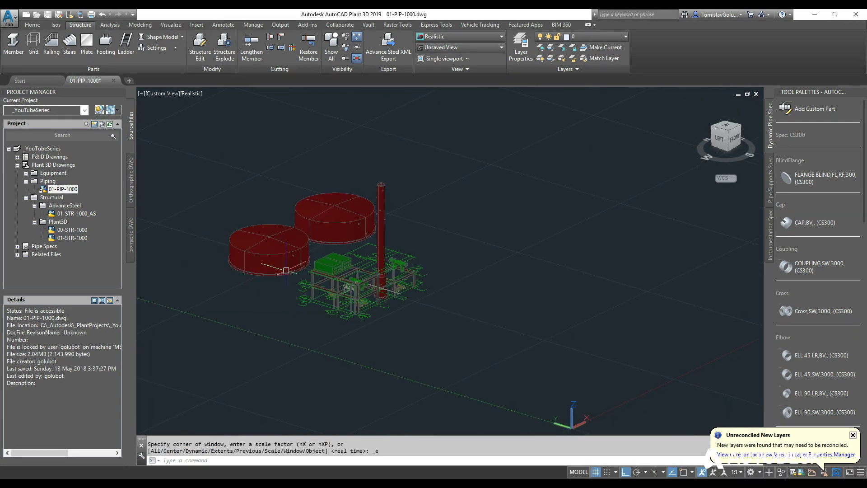
pyautogui.scroll(3, 316, 281)
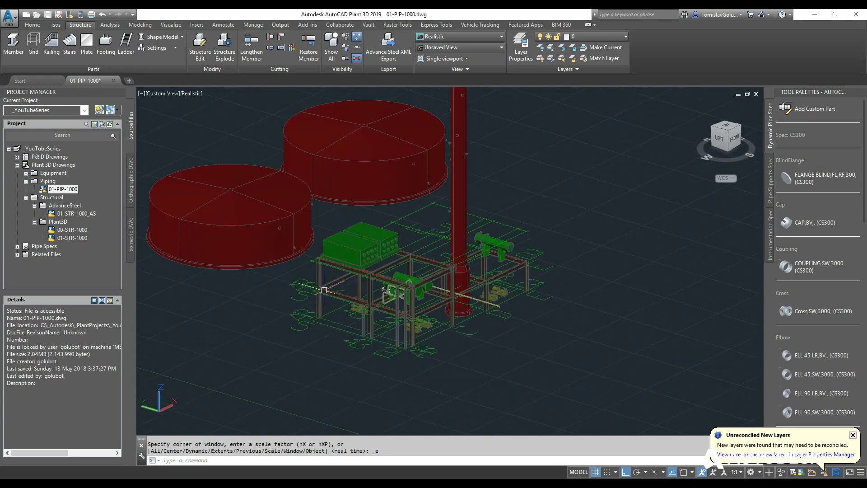